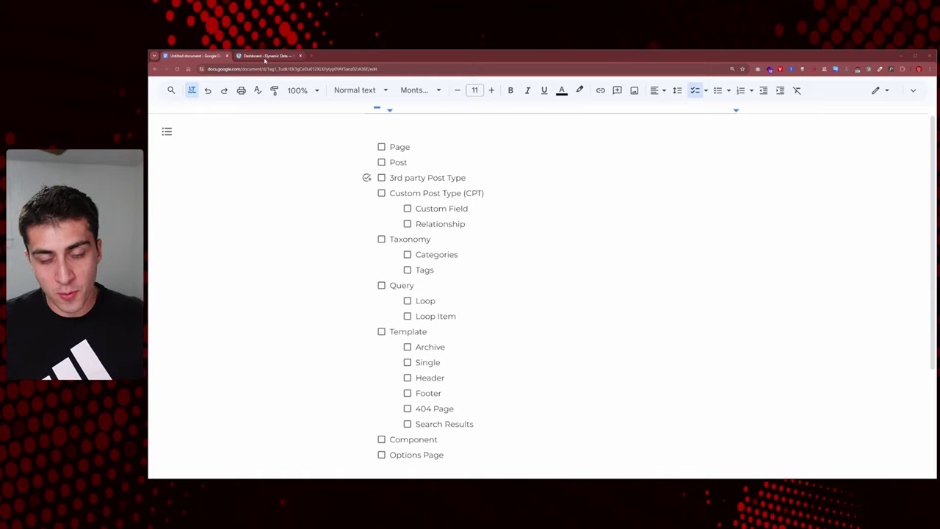
# Switch to the WordPress dashboard and view the site's Pages list in a separate browser tab
pyautogui.click(264, 56)
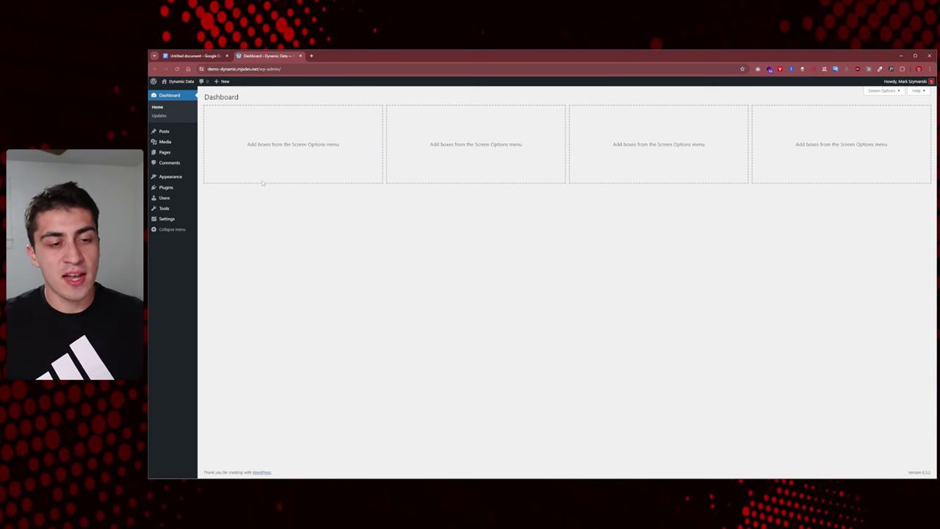
pyautogui.moveTo(193, 151)
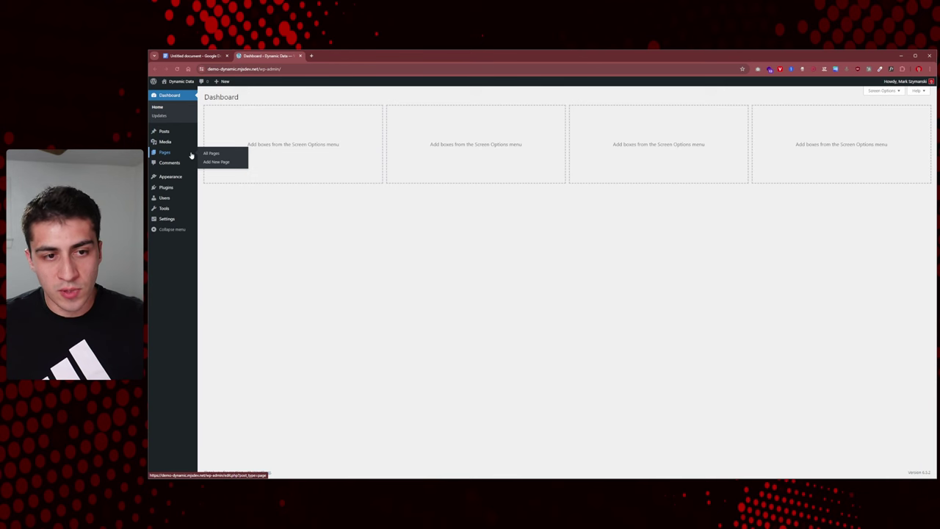
pyautogui.middleClick(191, 154)
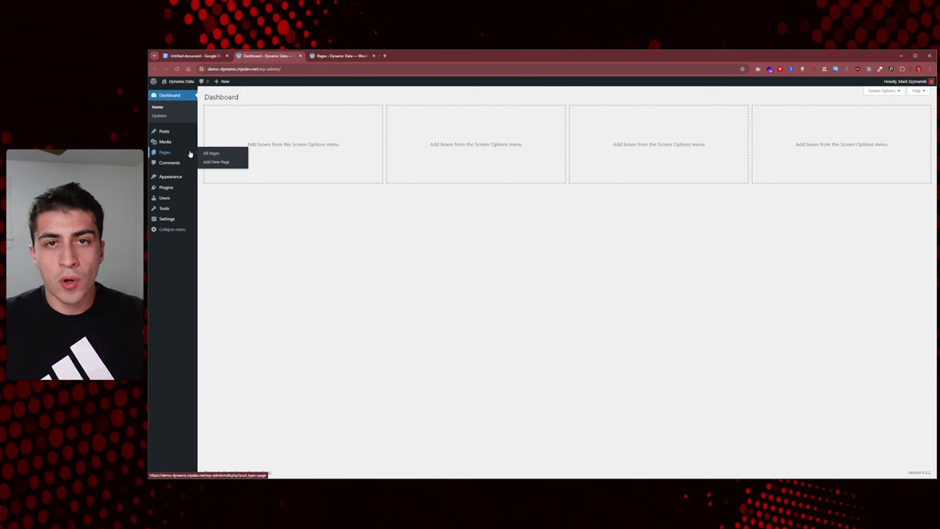
pyautogui.click(327, 59)
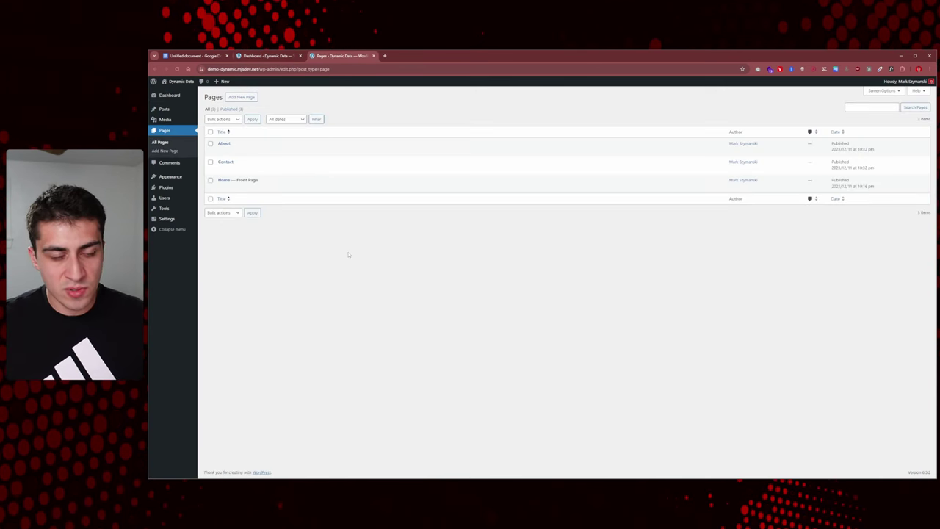
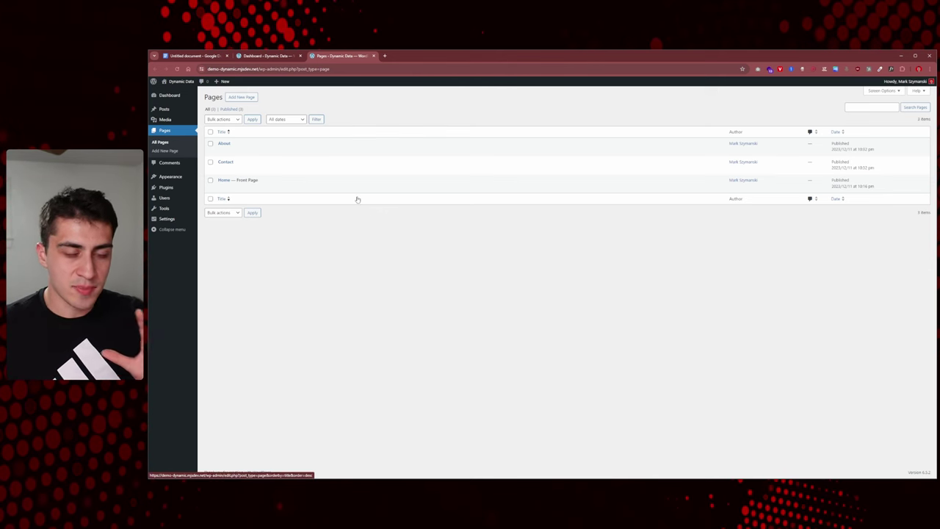
# Mark the Page item as done in the Google Docs checklist, and close the WordPress Pages list tab
pyautogui.click(192, 56)
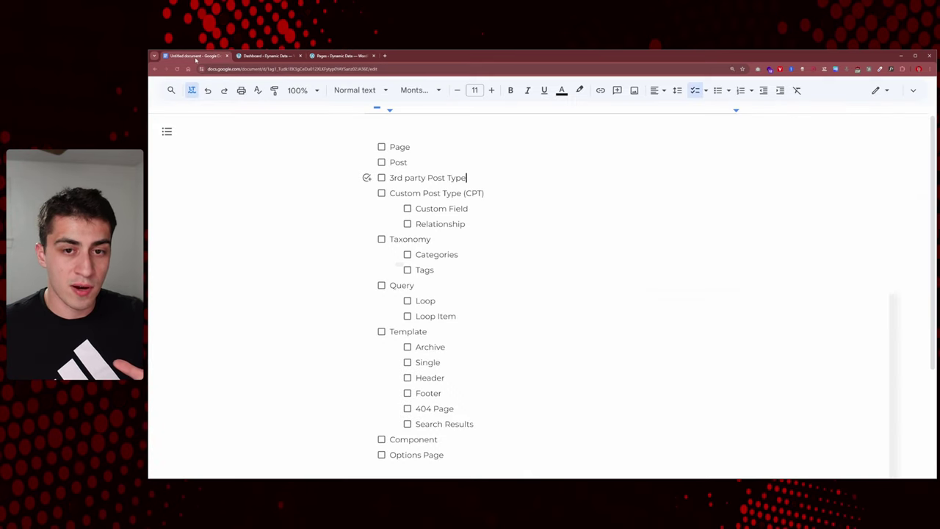
pyautogui.click(381, 147)
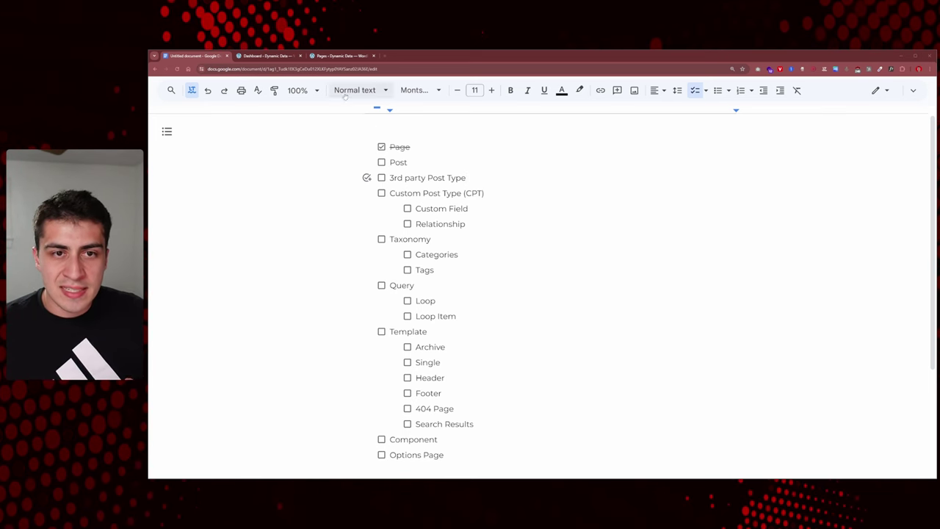
pyautogui.click(266, 56)
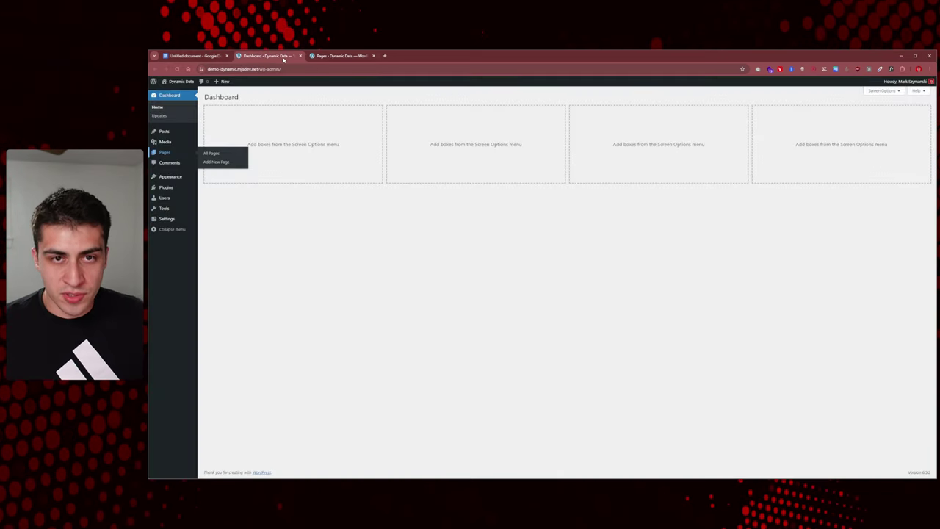
pyautogui.click(373, 56)
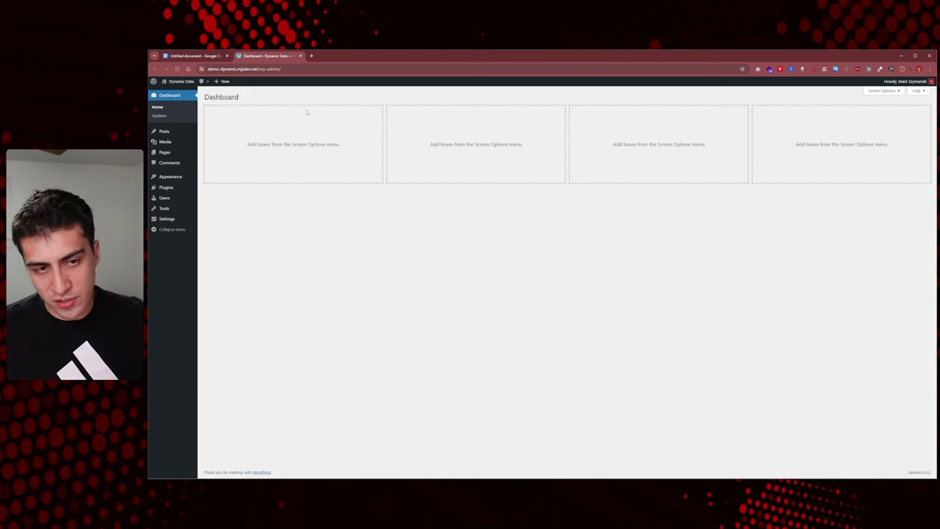
# Go to the WordPress Posts list and open Sample Post #1 for editing
pyautogui.click(182, 136)
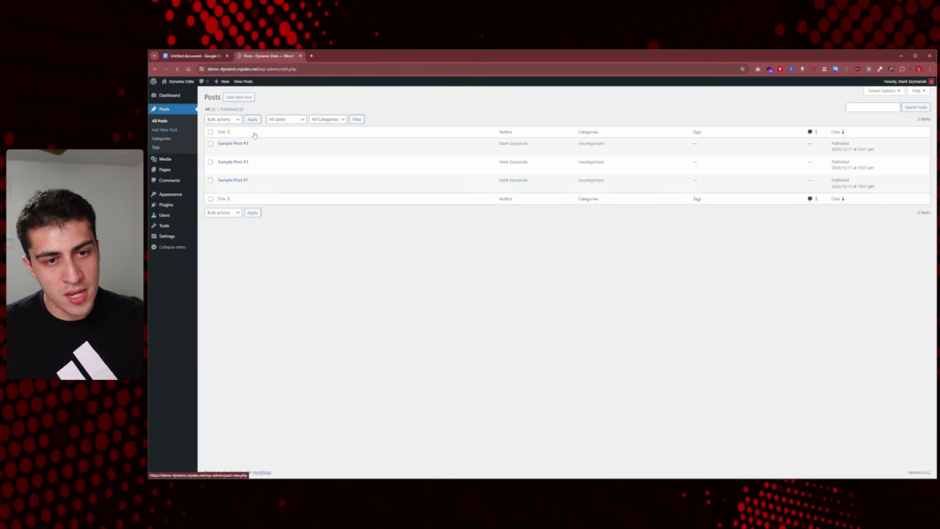
pyautogui.moveTo(303, 143)
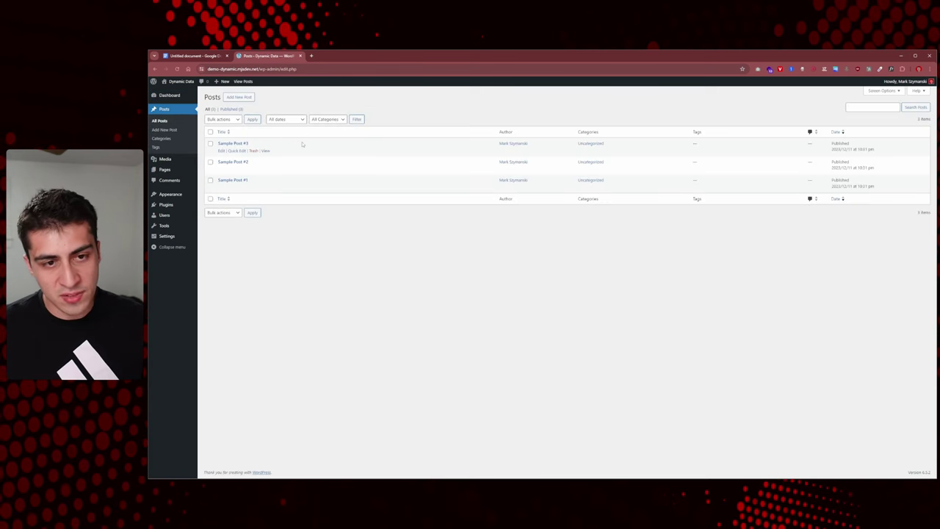
pyautogui.moveTo(235, 179)
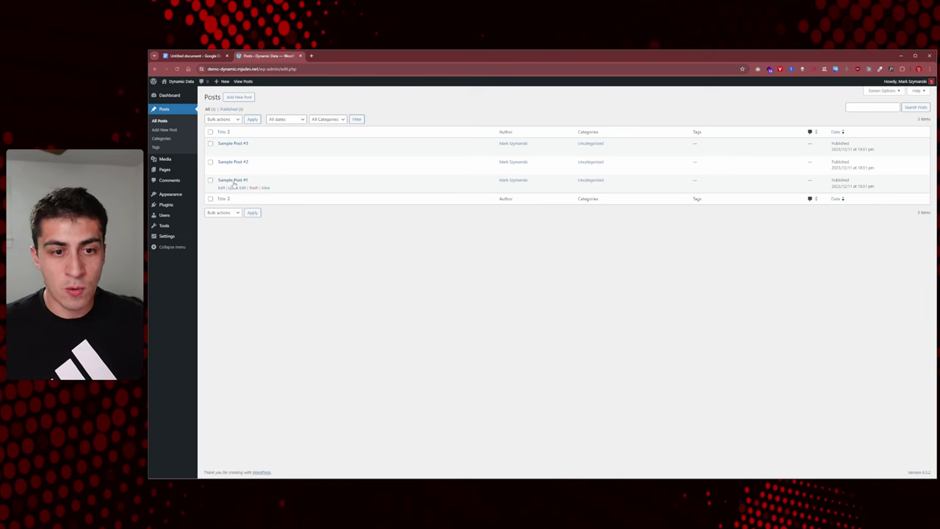
pyautogui.click(234, 182)
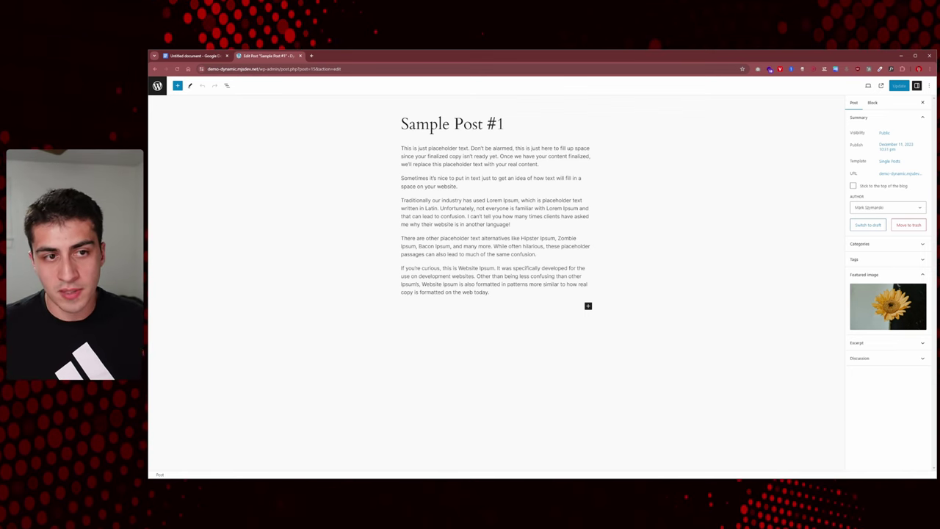
# Open the Posts list and a new blank post in separate tabs, ordered as Posts list, Sample Post #1, new post
pyautogui.middleClick(159, 94)
pyautogui.moveTo(331, 57); pyautogui.dragTo(266, 57)
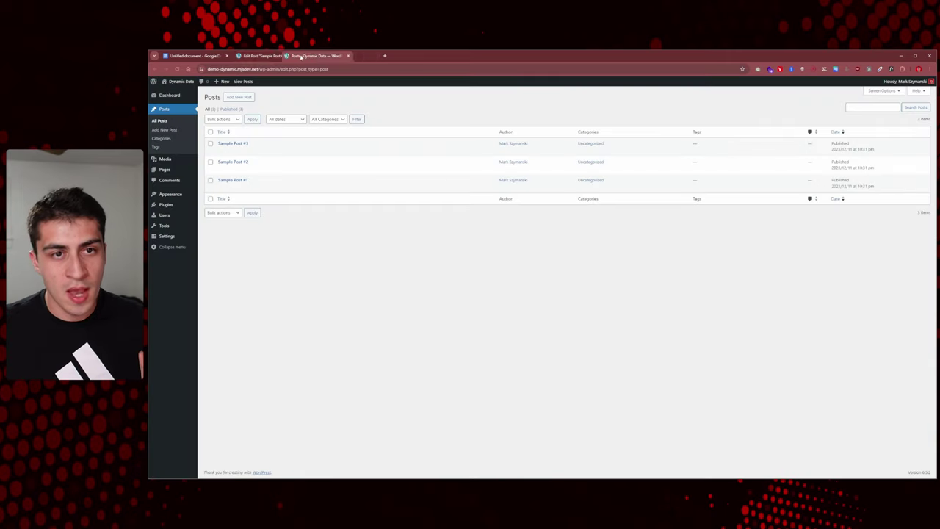
pyautogui.middleClick(242, 97)
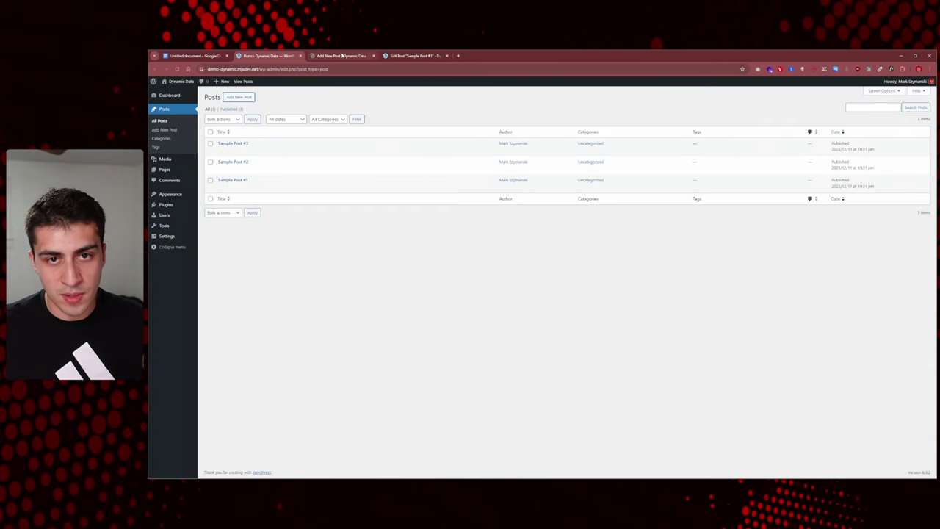
pyautogui.click(342, 56)
pyautogui.moveTo(342, 56); pyautogui.dragTo(411, 56)
pyautogui.click(341, 56)
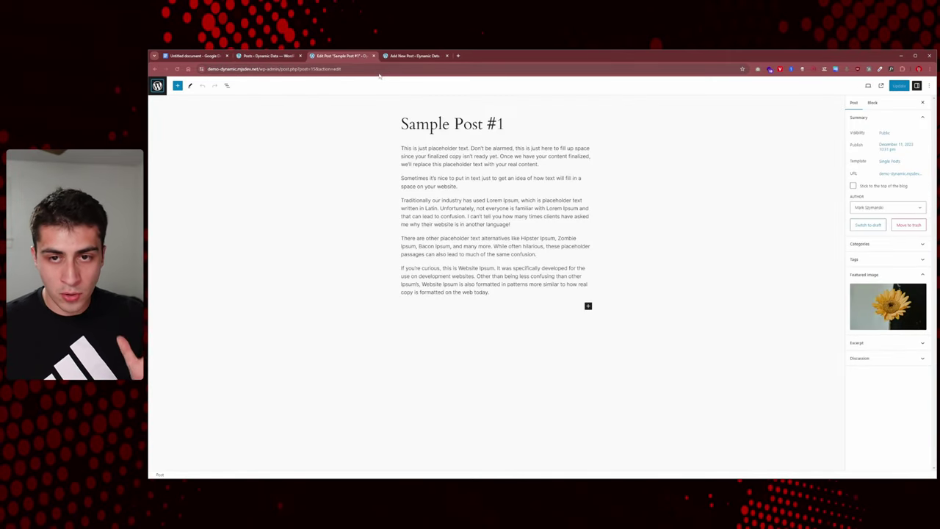
pyautogui.click(400, 61)
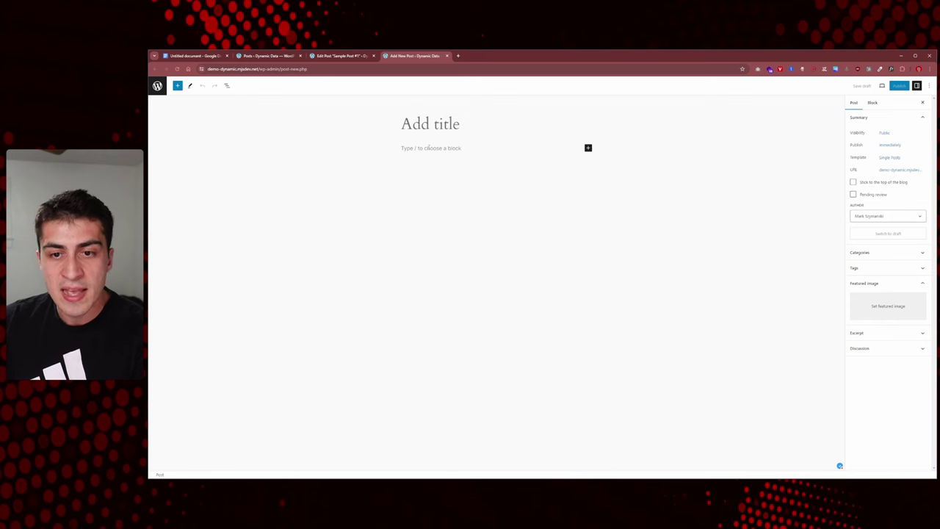
# Display the new post's document settings instead of its paragraph block settings, and enlarge the page
pyautogui.click(467, 148)
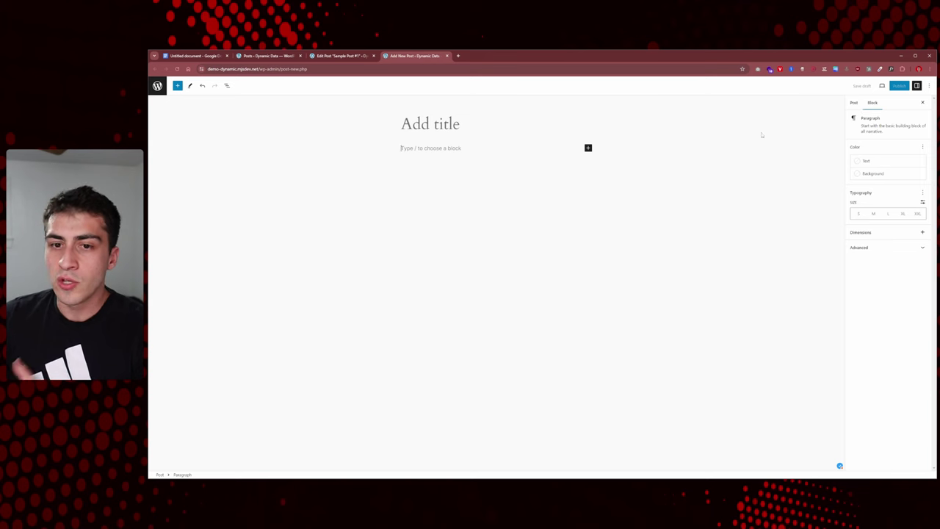
pyautogui.click(921, 103)
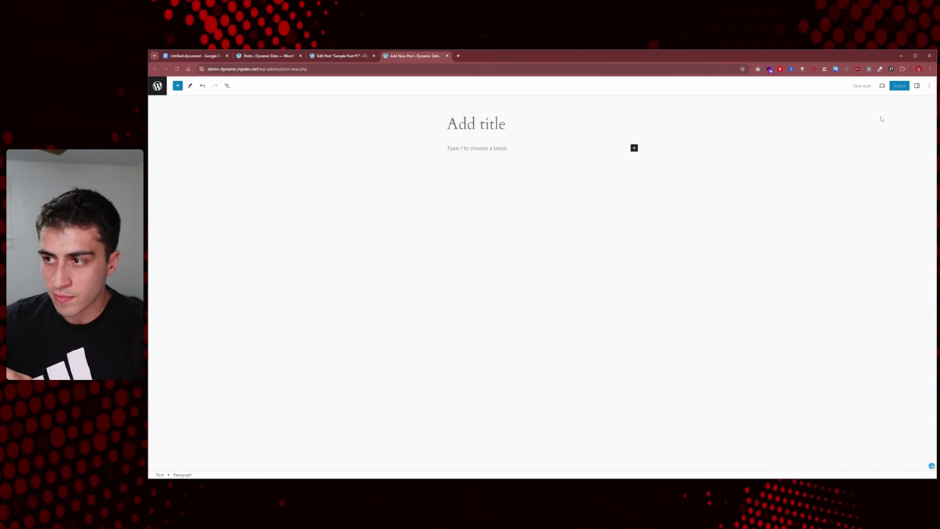
pyautogui.click(916, 85)
pyautogui.click(855, 104)
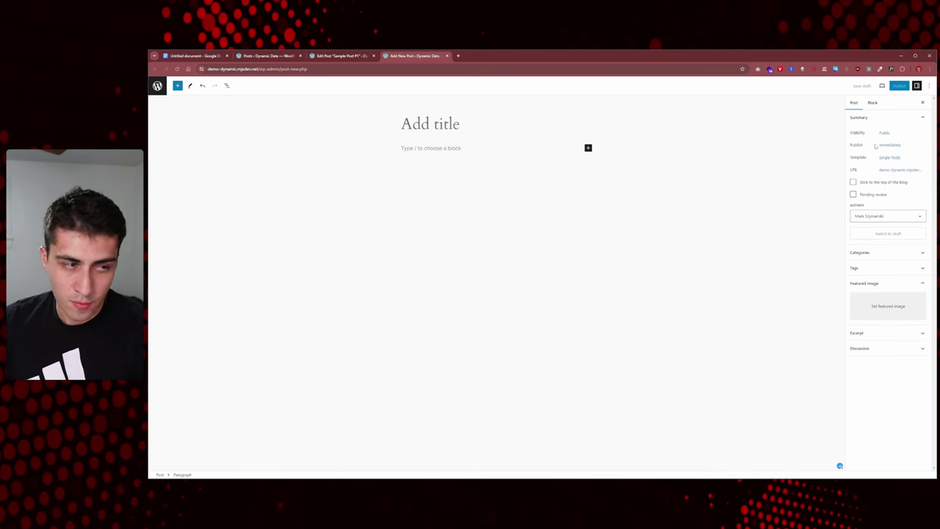
pyautogui.hotkey('ctrl', '+')
pyautogui.hotkey('ctrl', '+')
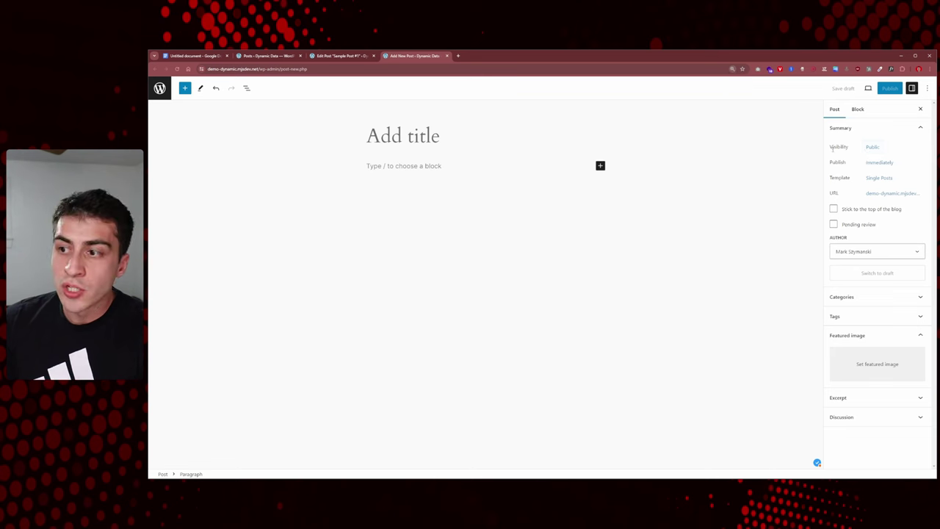
# Examine the visibility options and the URL details of the new post
pyautogui.click(873, 148)
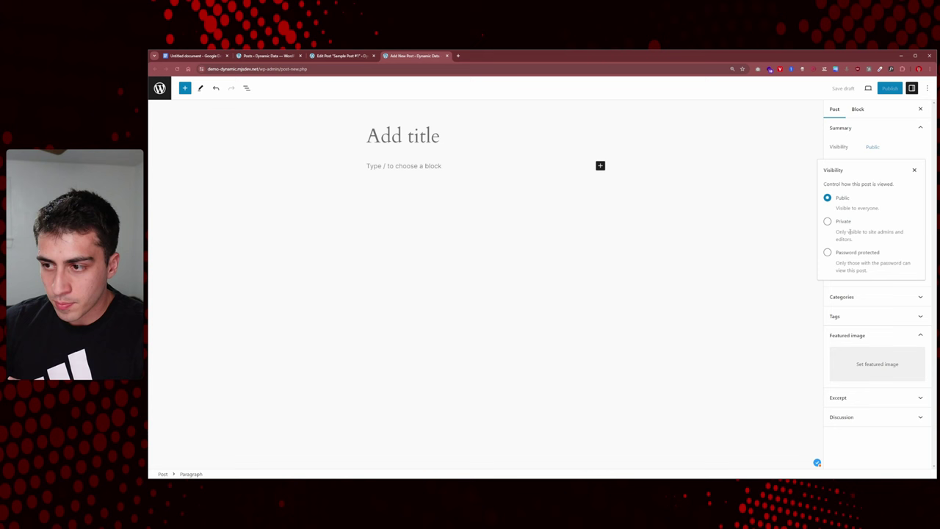
pyautogui.click(915, 169)
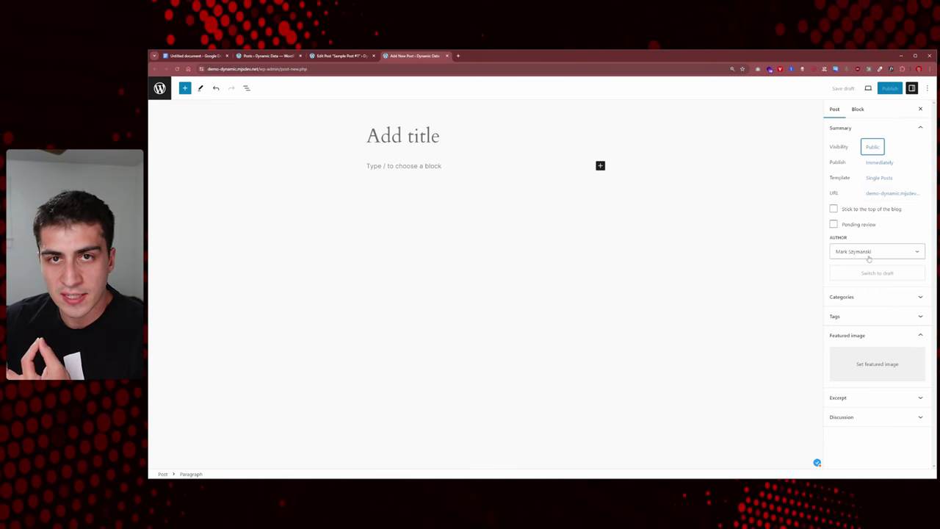
pyautogui.click(890, 194)
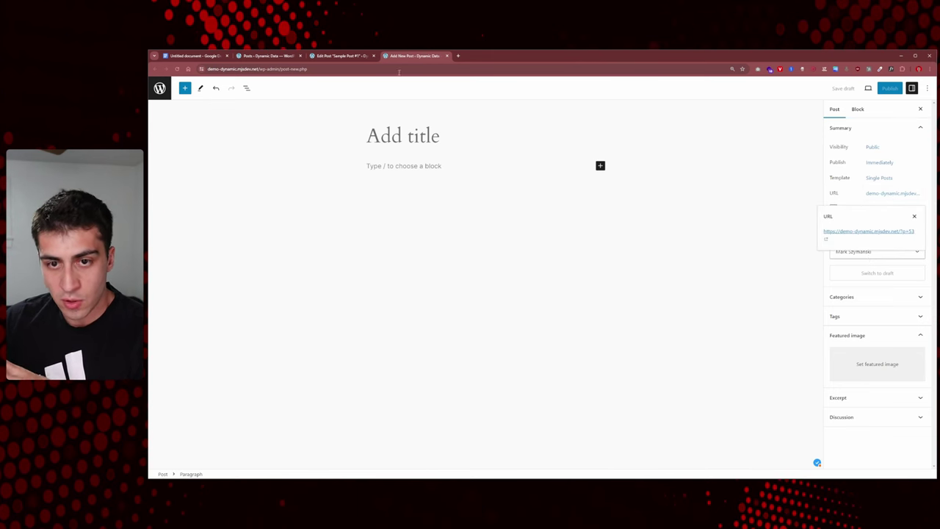
# Examine the permalink slug in the URL settings of Sample Post #1
pyautogui.click(348, 58)
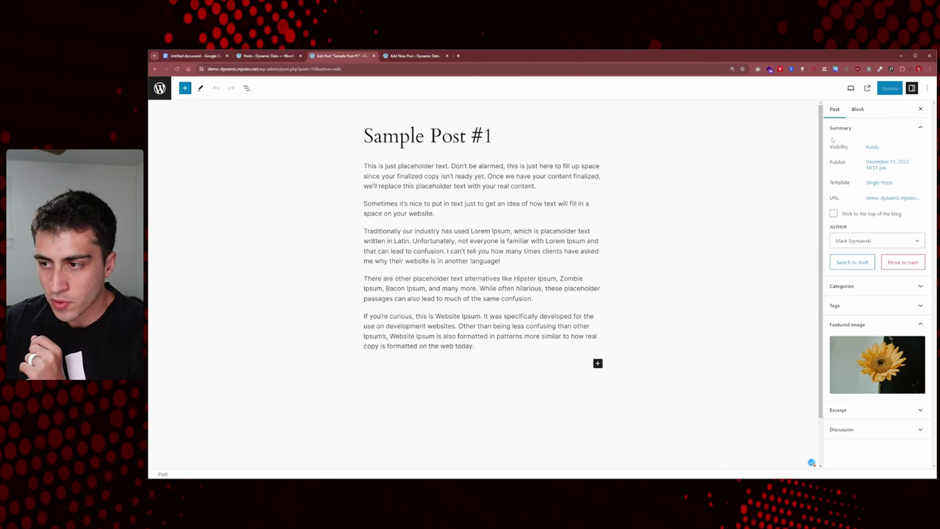
pyautogui.click(891, 198)
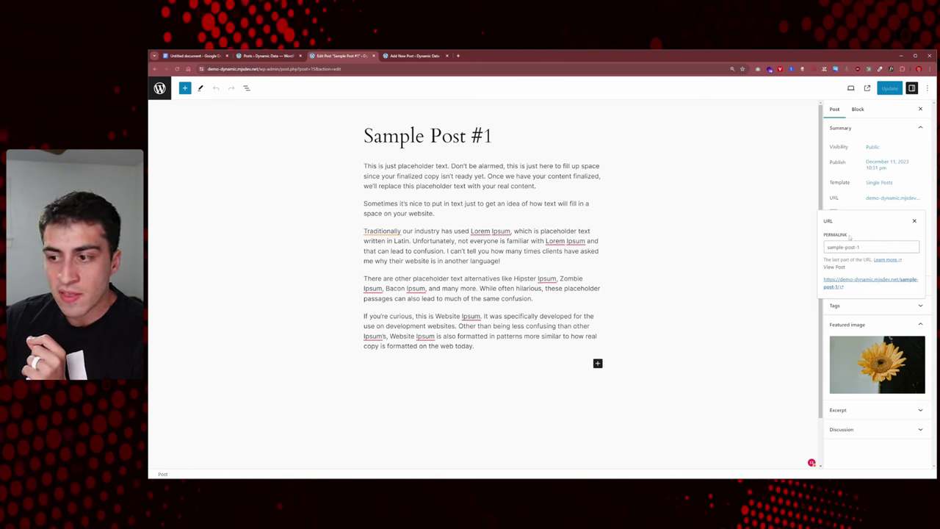
pyautogui.doubleClick(834, 234)
pyautogui.click(859, 247)
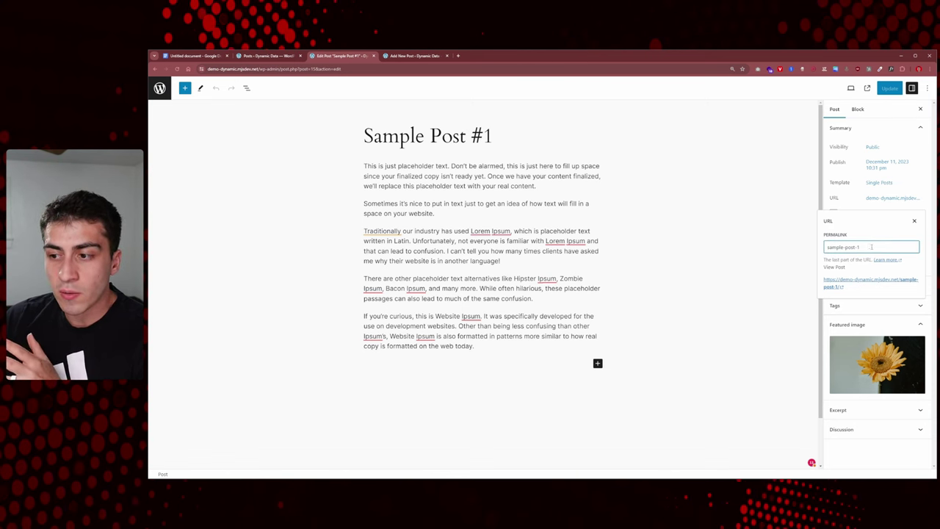
pyautogui.moveTo(873, 247); pyautogui.dragTo(824, 247)
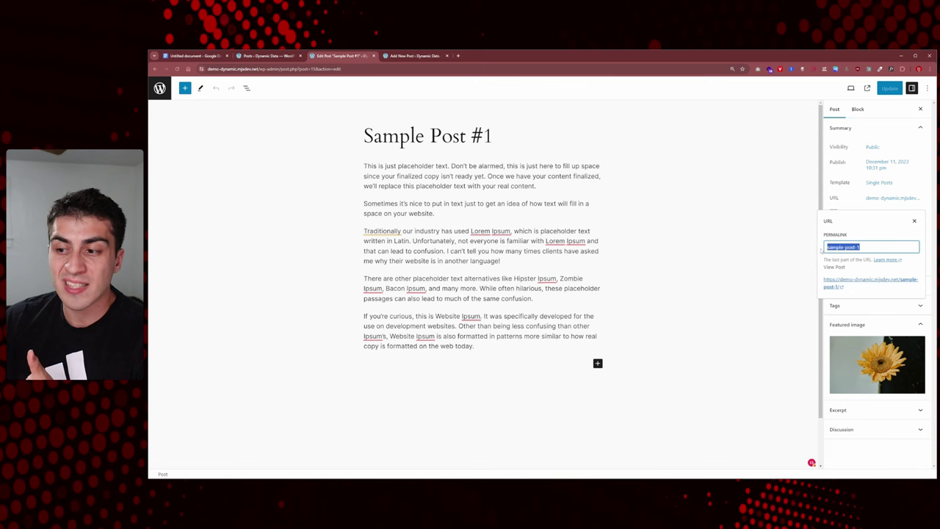
pyautogui.press('End')
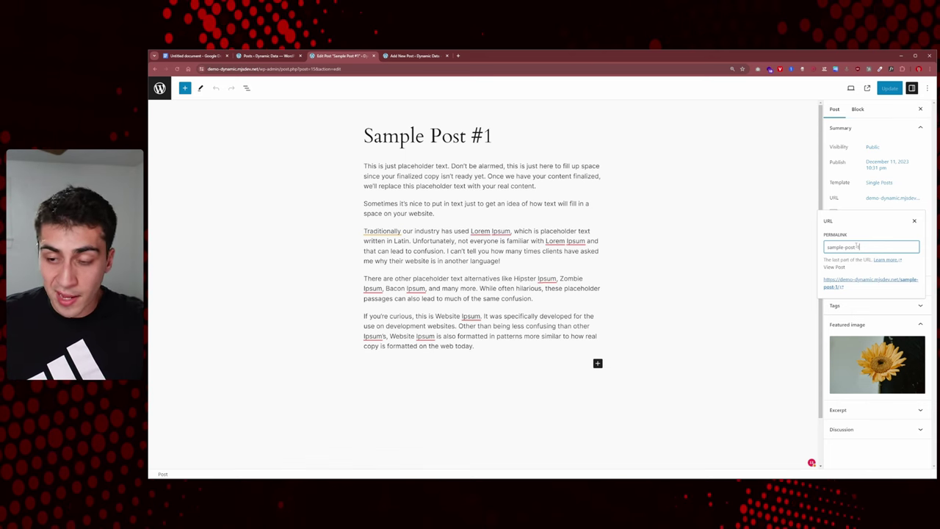
pyautogui.tripleClick(874, 247)
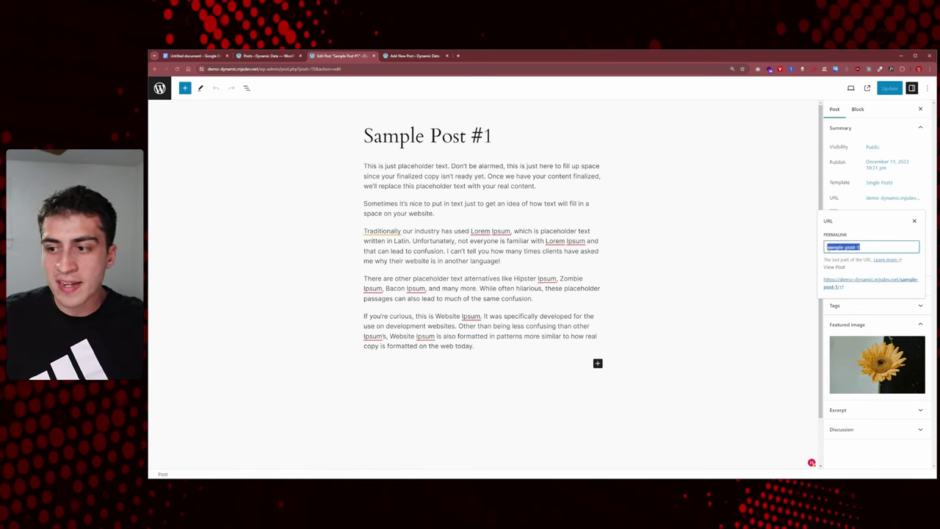
pyautogui.click(866, 249)
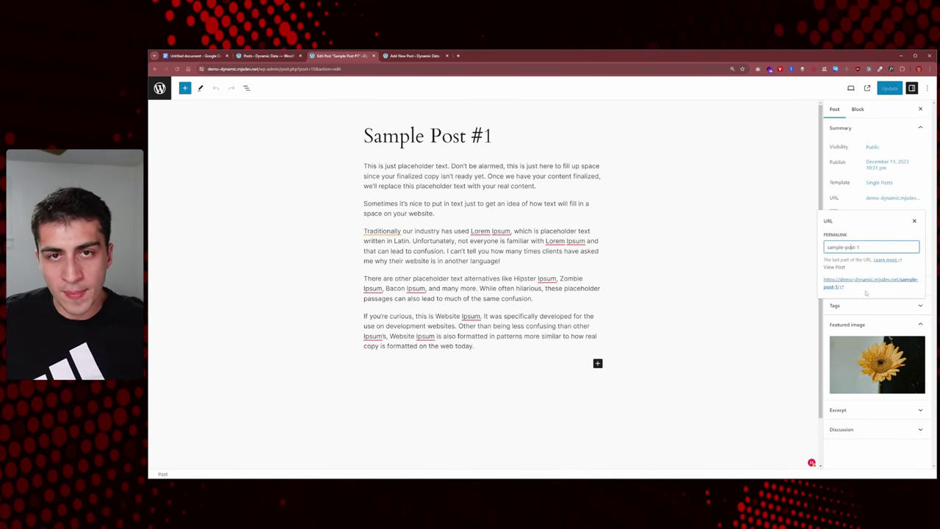
# Open the site's Permalink Settings in a separate tab from the Posts list and bring that tab to the front
pyautogui.click(247, 56)
pyautogui.moveTo(172, 275)
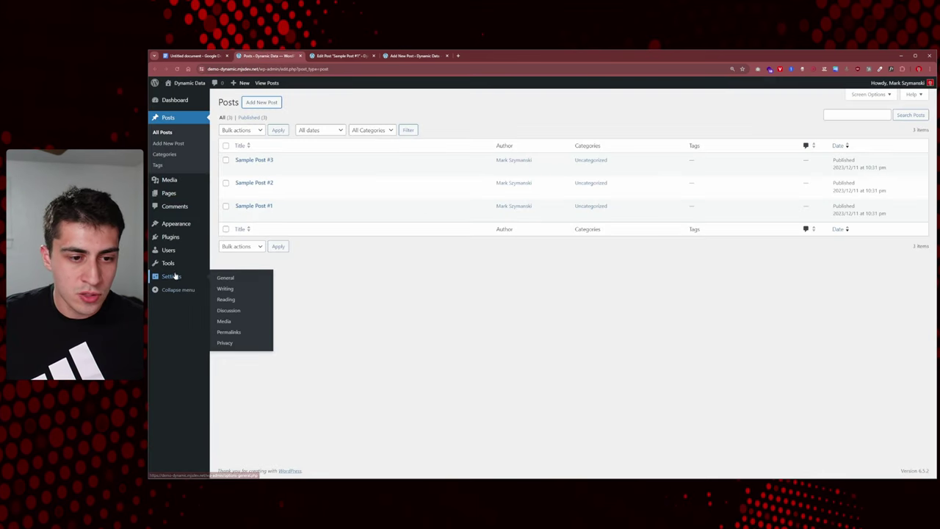
pyautogui.middleClick(232, 333)
pyautogui.click(341, 56)
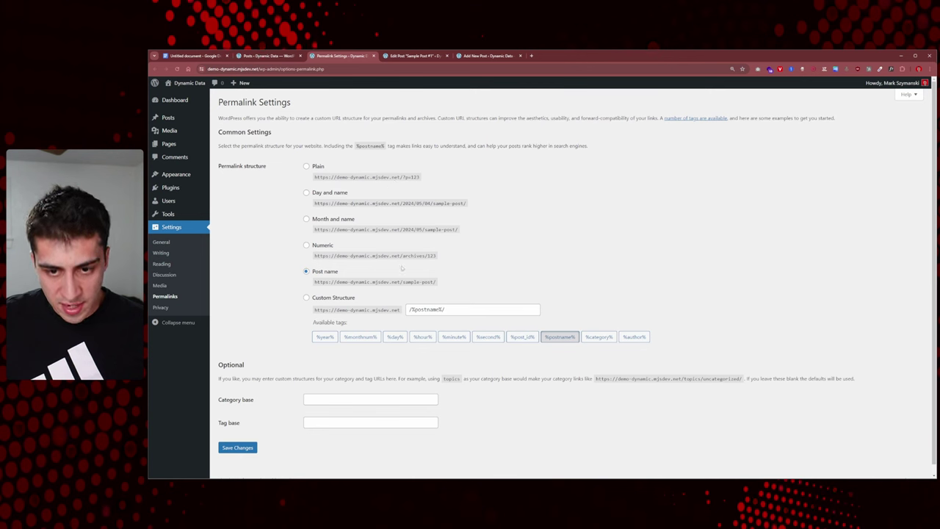
# Examine the example URLs of the permalink structures, comparing the domain, date, numeric and post name parts
pyautogui.moveTo(404, 256); pyautogui.dragTo(337, 258)
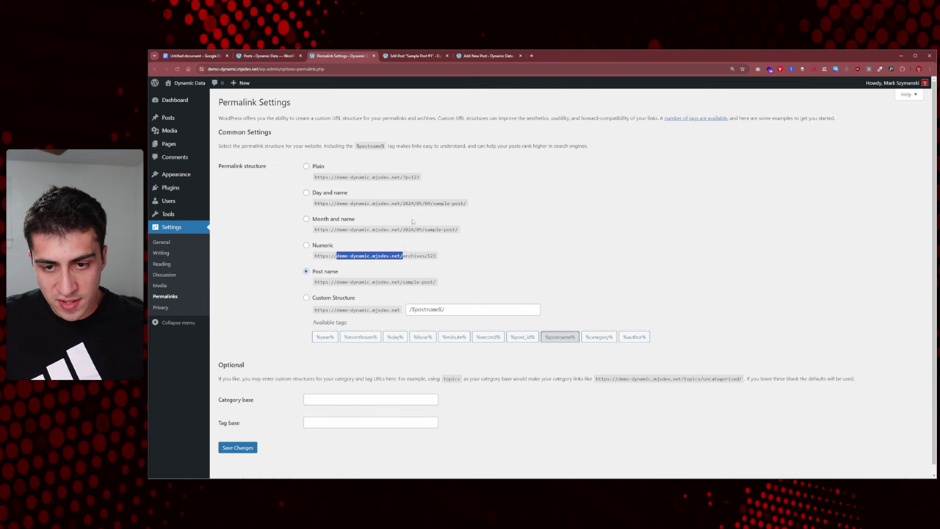
pyautogui.moveTo(402, 177); pyautogui.dragTo(476, 203)
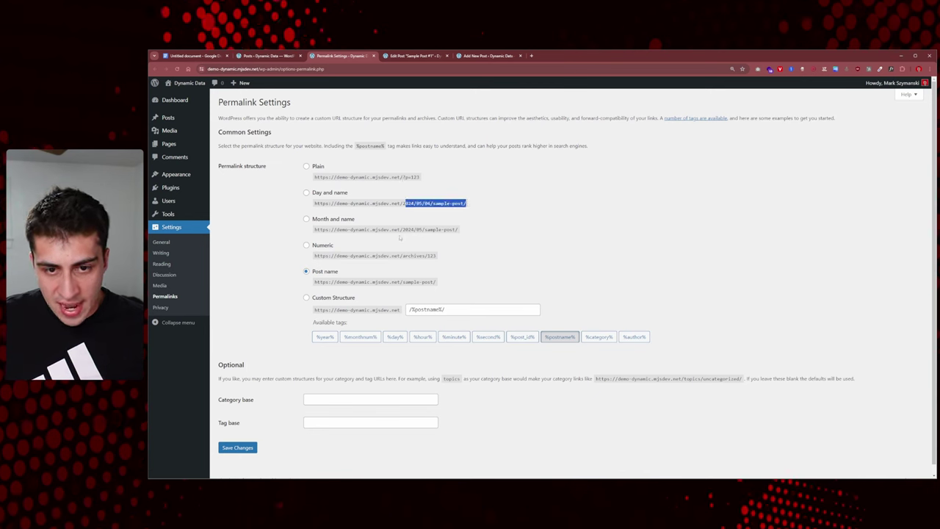
pyautogui.moveTo(314, 229); pyautogui.dragTo(436, 256)
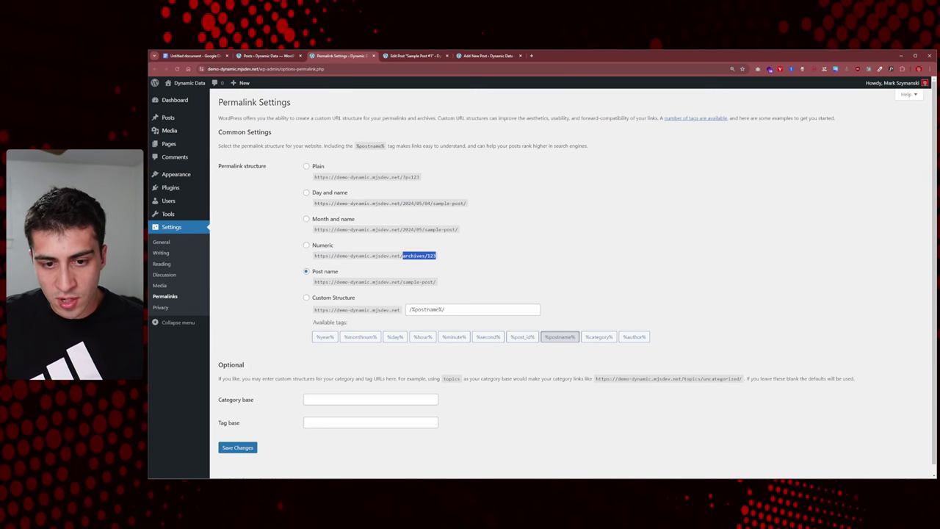
pyautogui.click(426, 273)
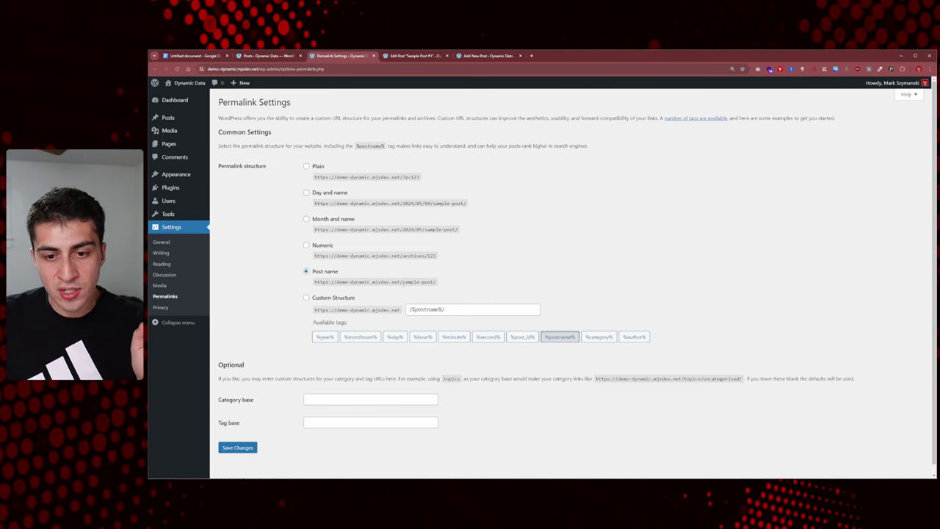
pyautogui.moveTo(402, 282); pyautogui.dragTo(436, 284)
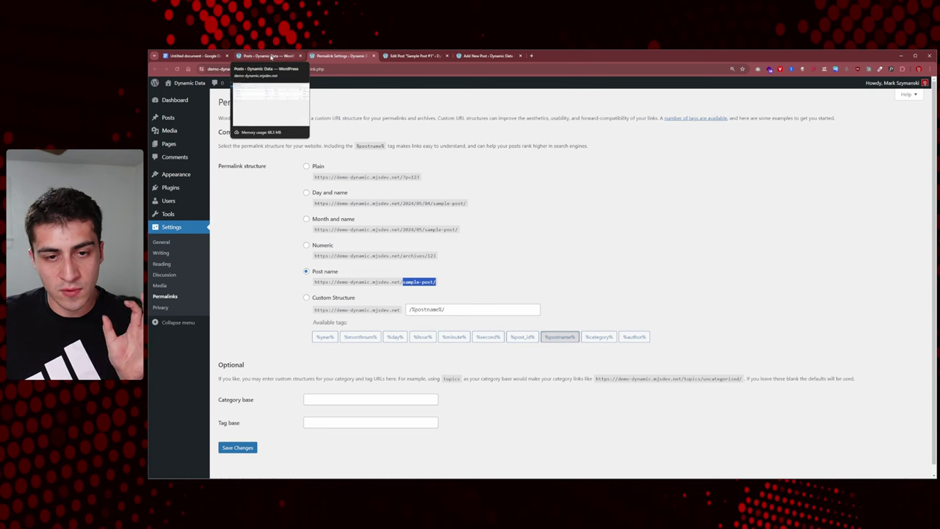
pyautogui.click(450, 289)
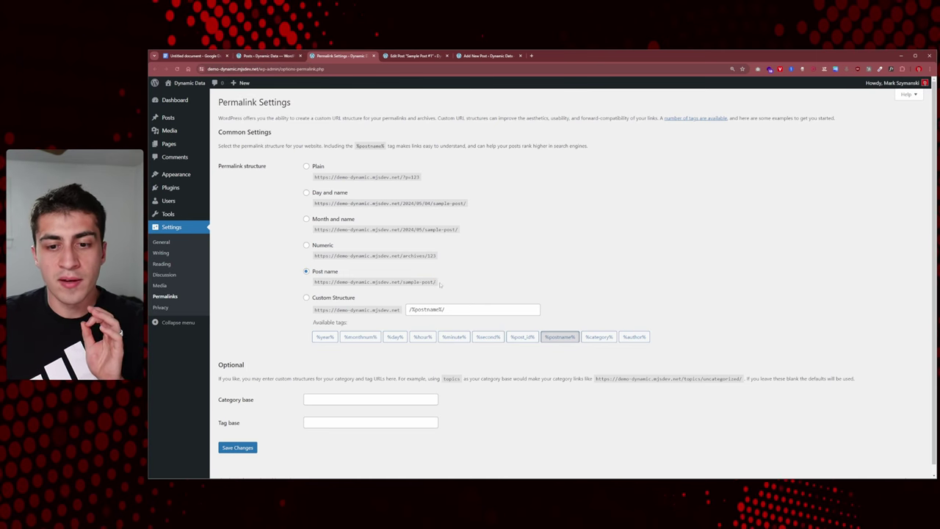
pyautogui.moveTo(440, 285); pyautogui.dragTo(403, 285)
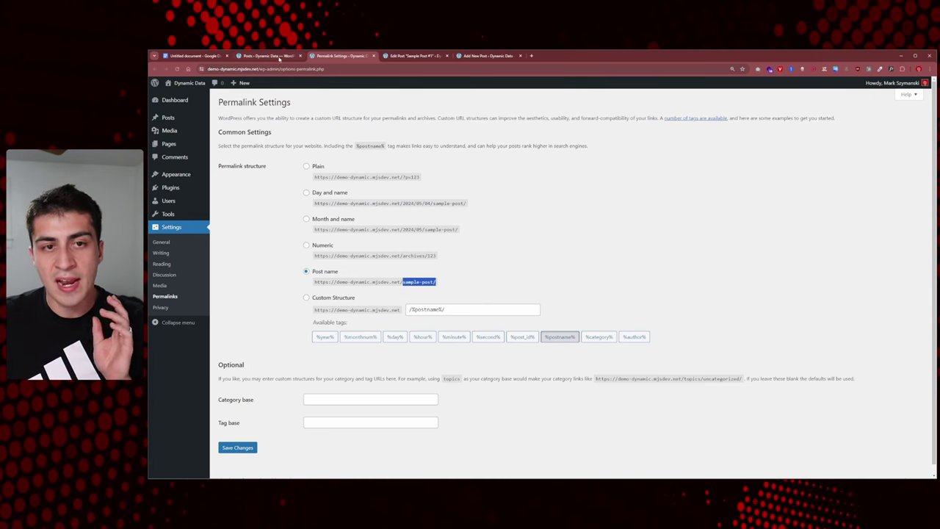
# Return to Sample Post #1, highlight its permalink slug, and close the URL details
pyautogui.click(411, 57)
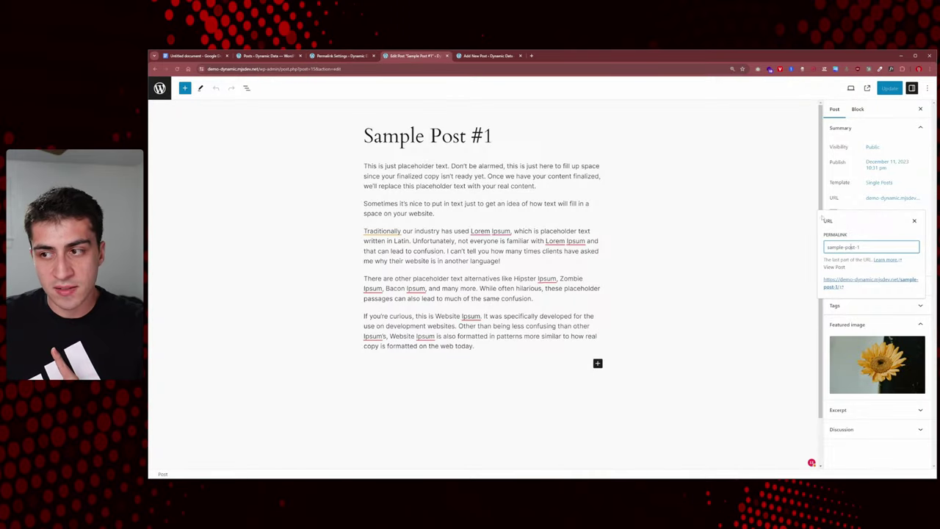
pyautogui.tripleClick(860, 247)
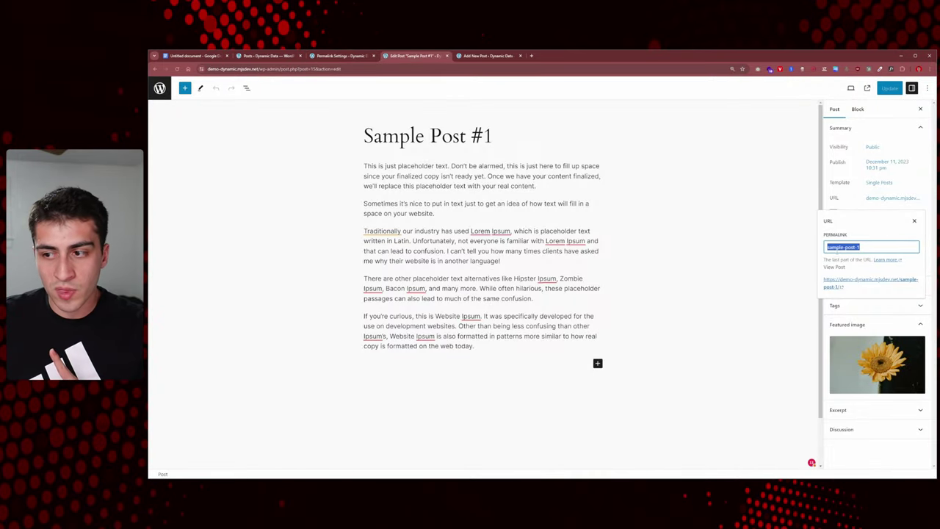
pyautogui.click(843, 211)
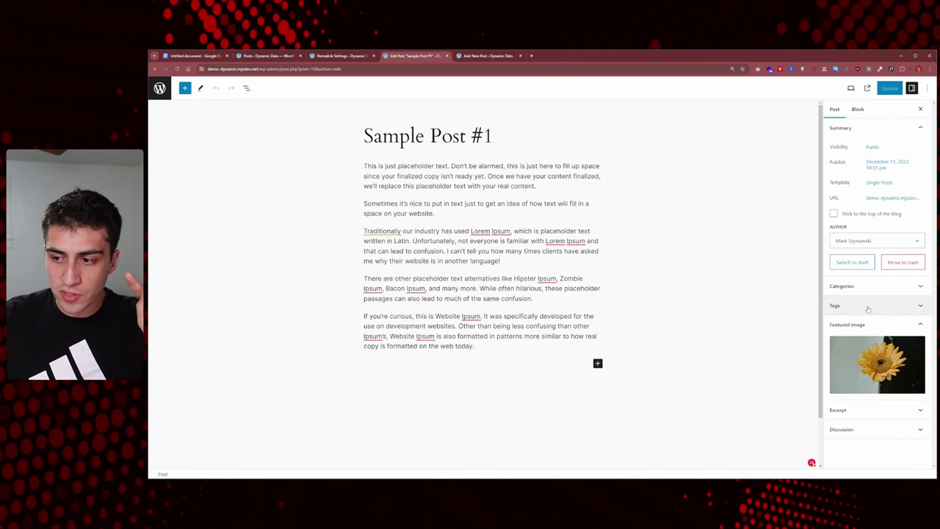
# Examine the featured image, excerpt and discussion settings of Sample Post #1
pyautogui.moveTo(868, 341)
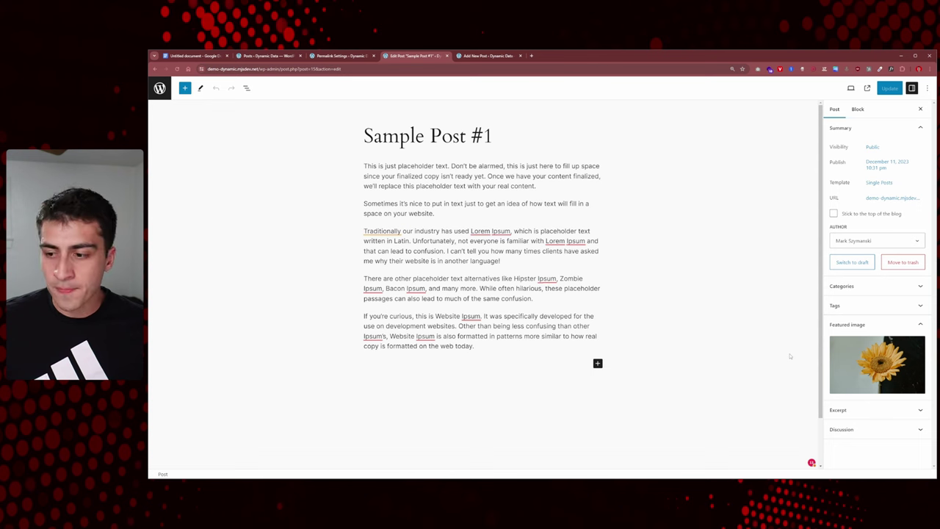
pyautogui.click(872, 412)
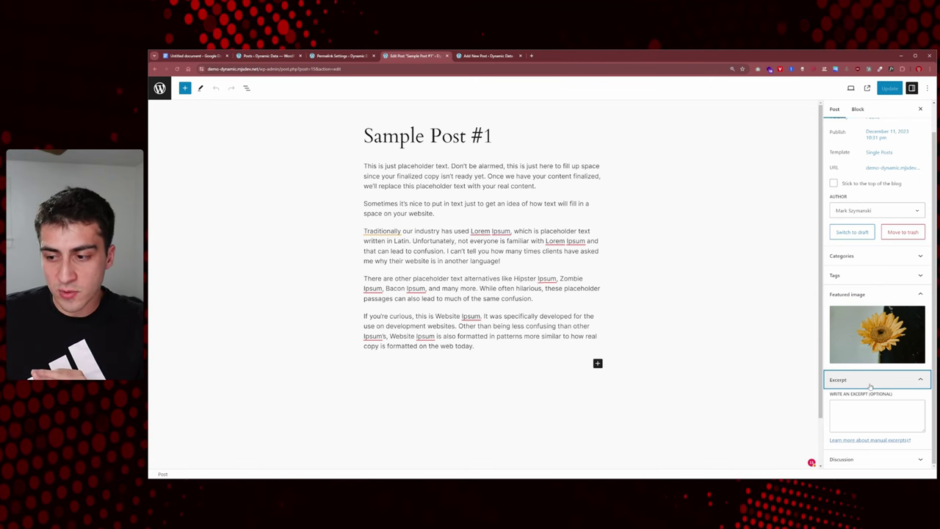
pyautogui.click(870, 382)
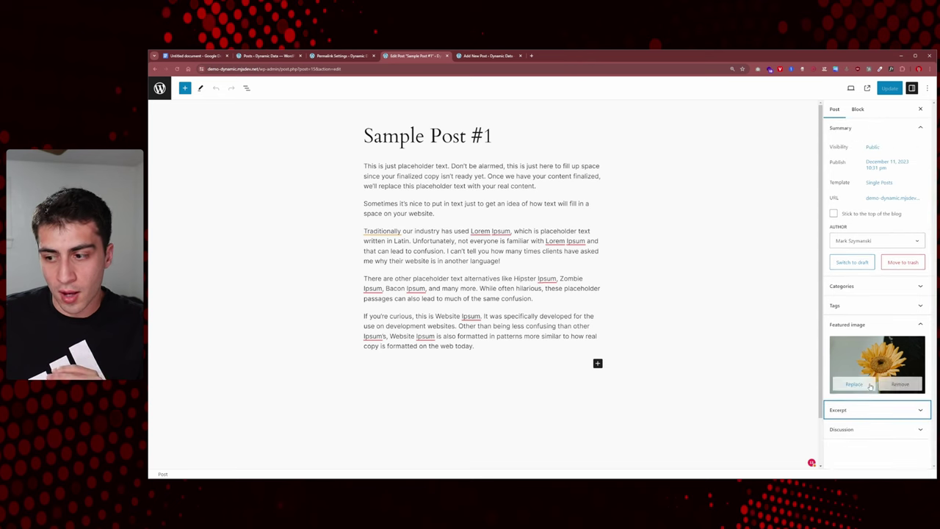
pyautogui.click(858, 431)
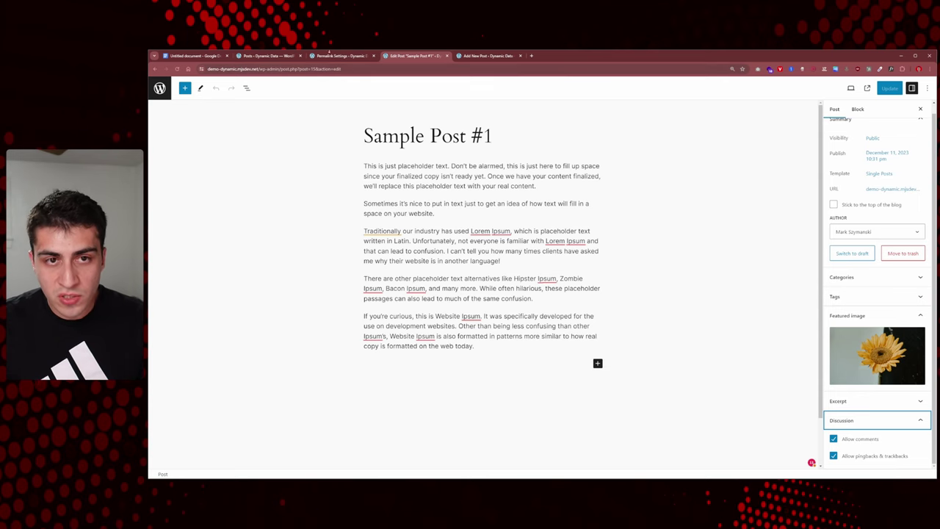
# Switch to the Google Docs checklist, mark Post as done, and highlight the "3rd party Post Type" item
pyautogui.click(268, 56)
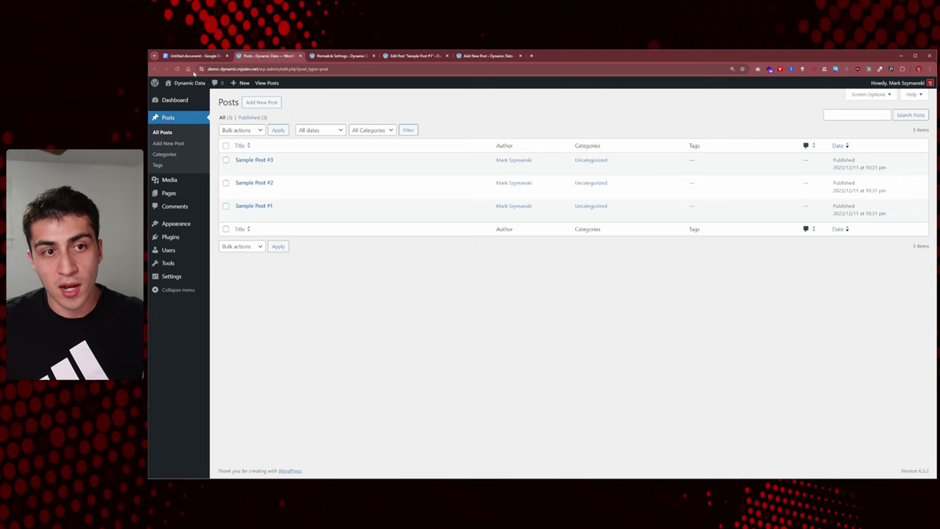
pyautogui.click(189, 57)
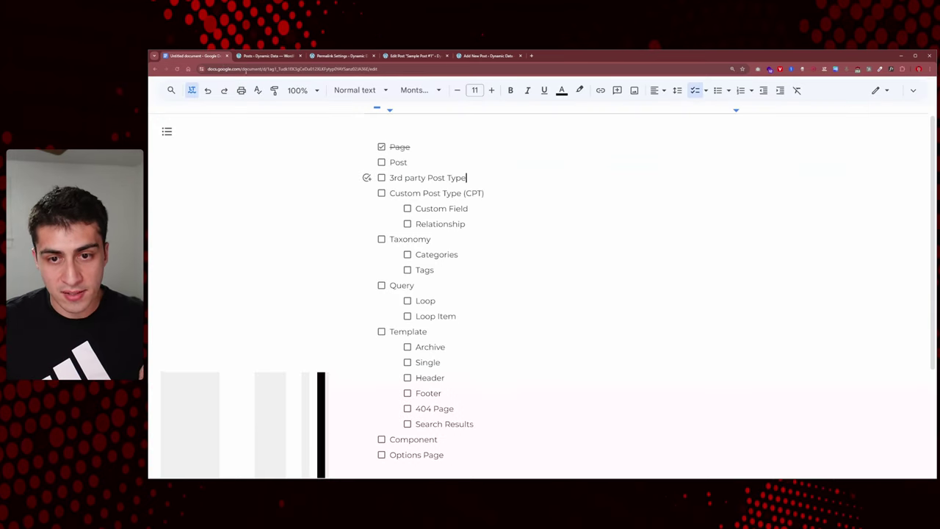
pyautogui.click(381, 162)
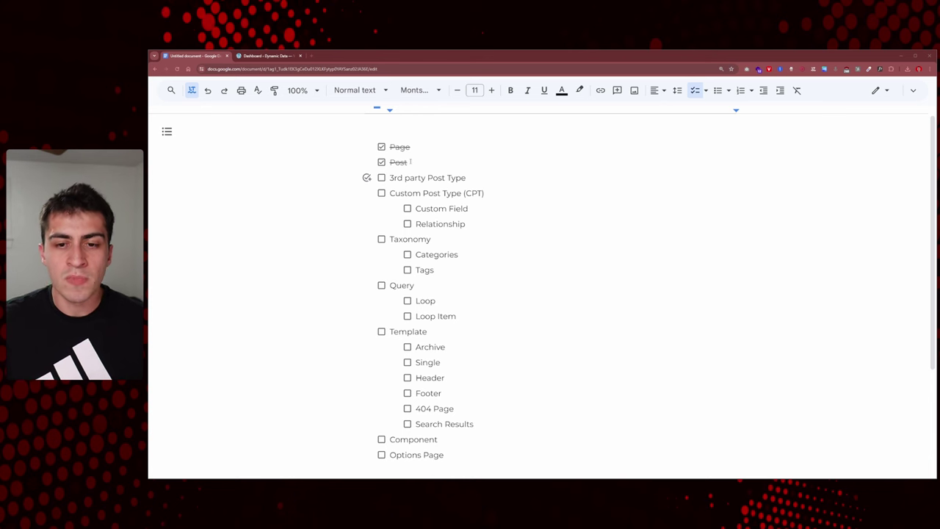
pyautogui.moveTo(466, 177); pyautogui.dragTo(388, 178)
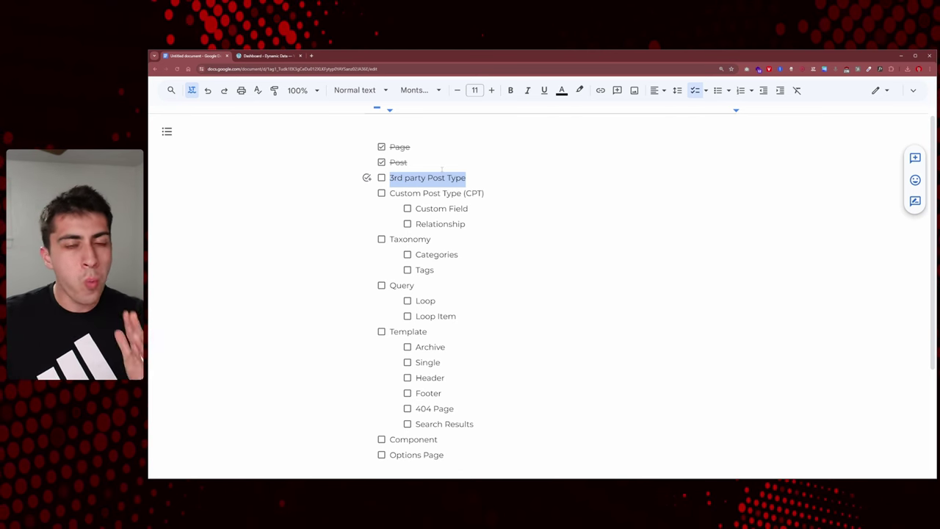
# Switch to the WordPress dashboard and open the list of installed plugins
pyautogui.click(264, 56)
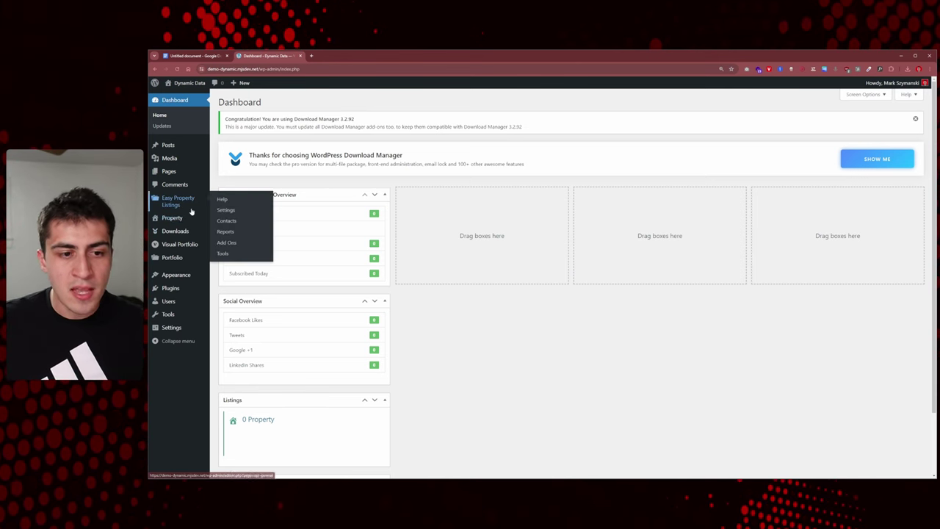
pyautogui.moveTo(176, 287)
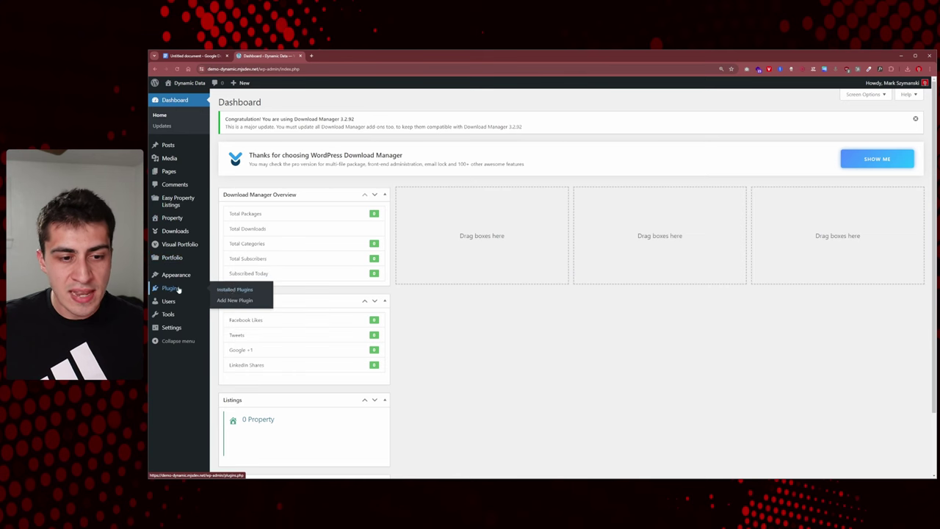
pyautogui.click(232, 289)
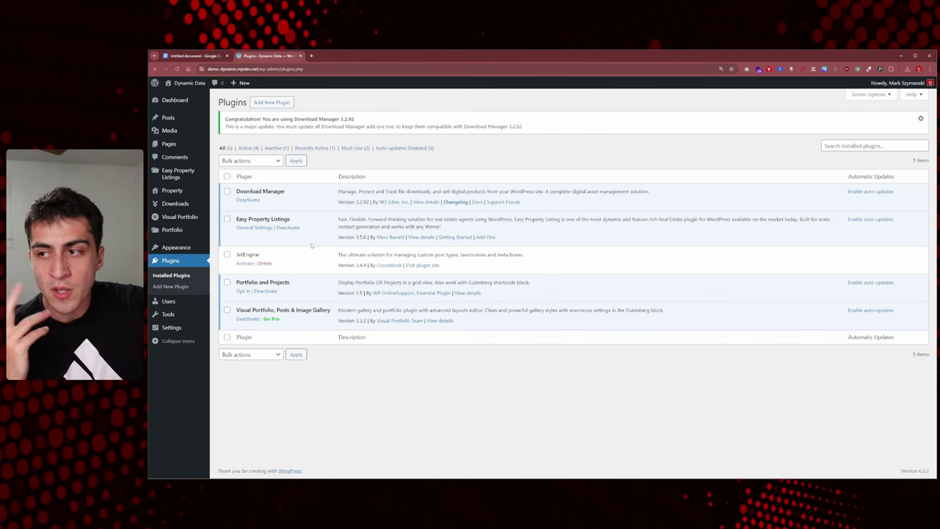
# Search the directory of new plugins for "projects" and look over the results
pyautogui.click(271, 103)
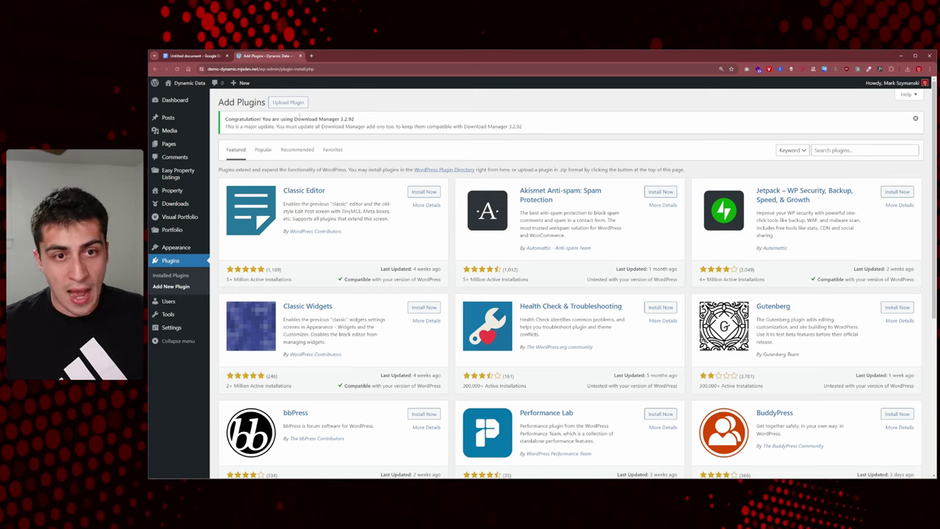
pyautogui.click(861, 150)
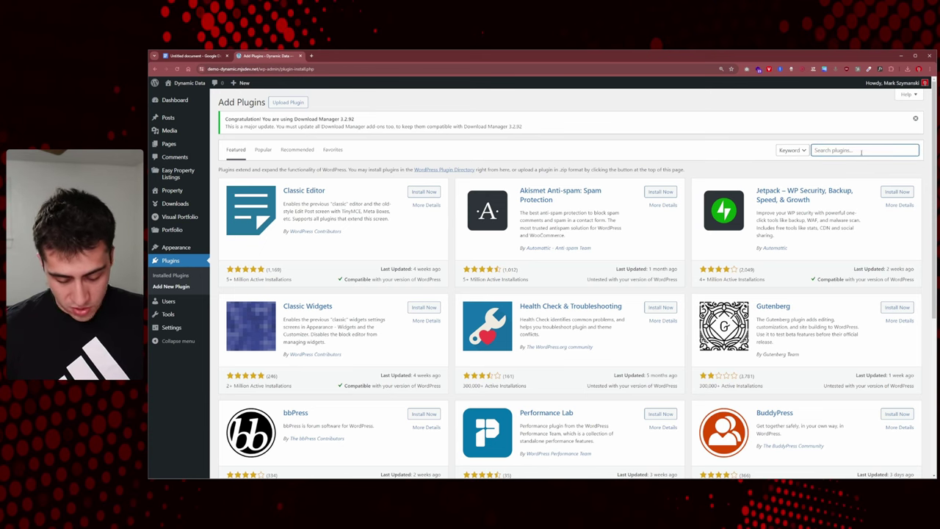
pyautogui.write('proj')
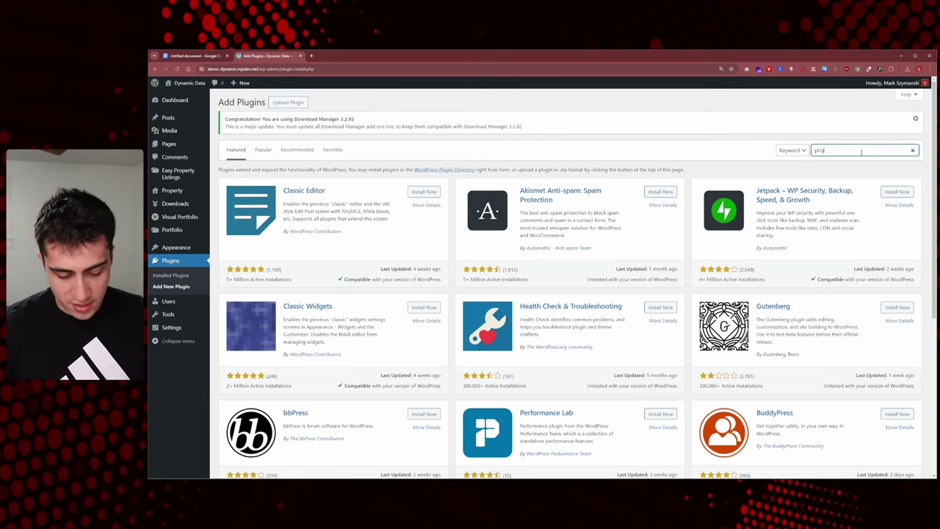
pyautogui.write('ecty')
pyautogui.press('BackSpace')
pyautogui.write('s')
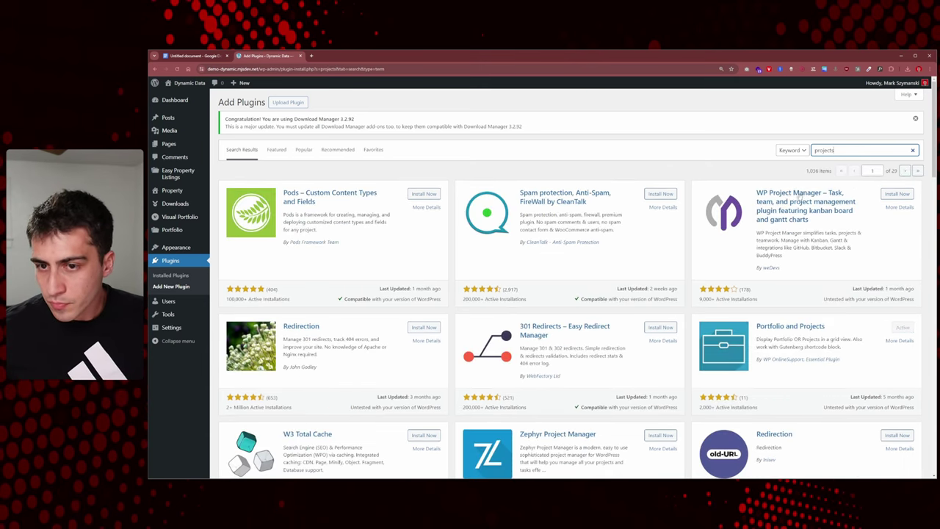
pyautogui.scroll(-1, 770, 271)
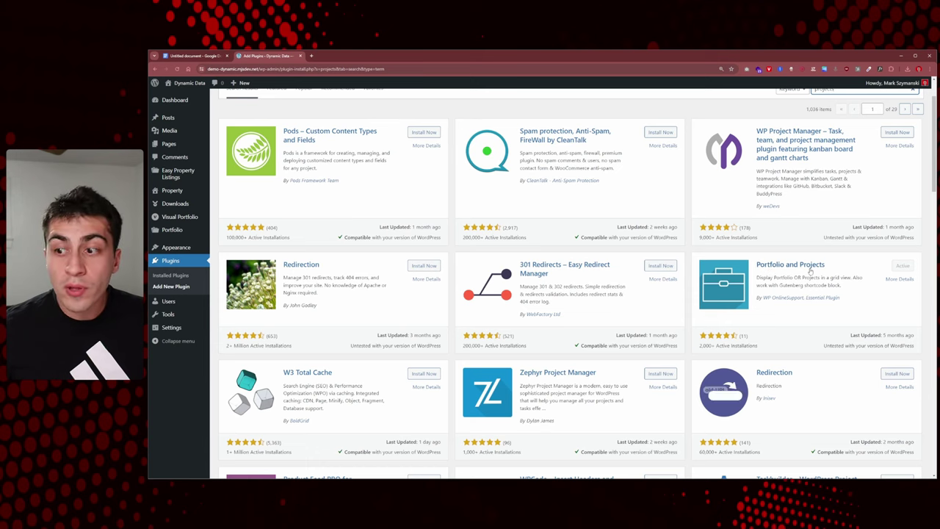
pyautogui.scroll(1, 769, 271)
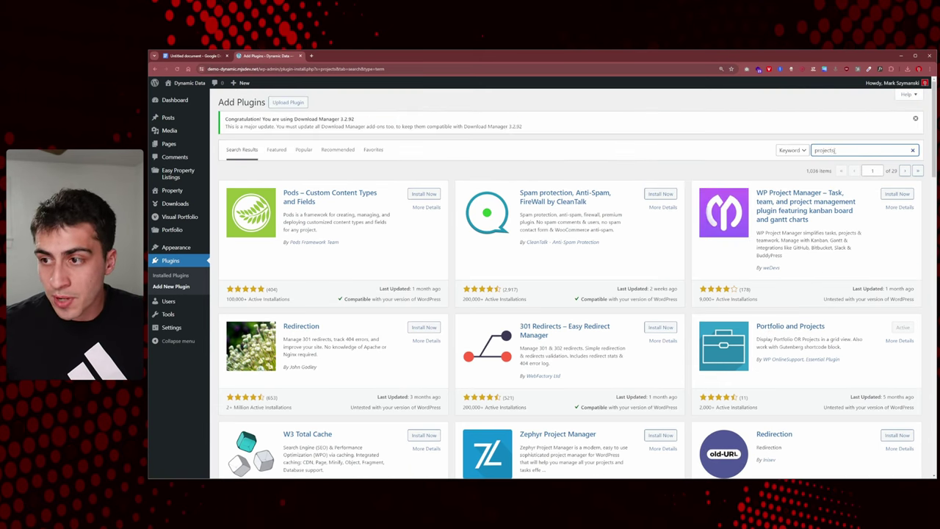
# Search the directory of new plugins for "portfolio", correcting any misspelling of the term
pyautogui.hotkey('ctrl', 'a')
pyautogui.write('portfolli')
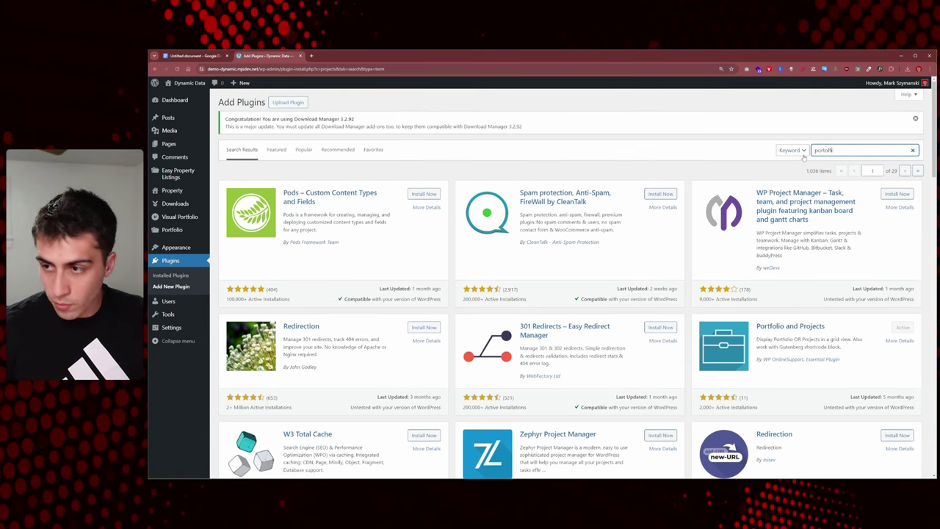
pyautogui.write('o')
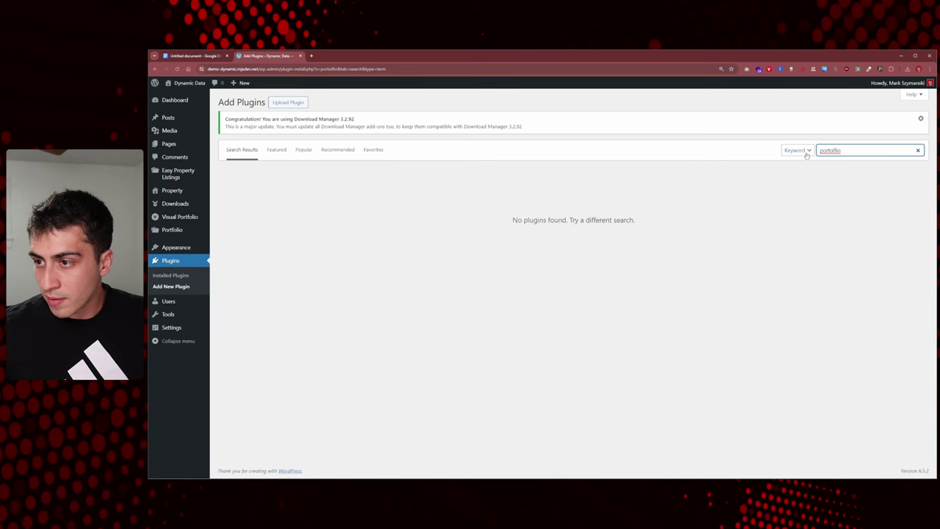
pyautogui.rightClick(823, 152)
pyautogui.press('Escape')
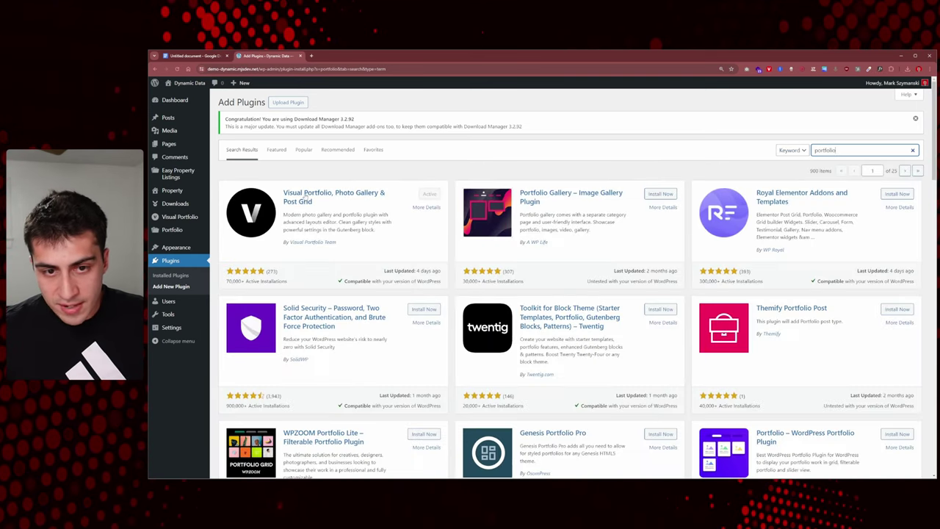
# Return to the installed plugins list and reveal the admin entries added by the Visual Portfolio plugin
pyautogui.click(184, 276)
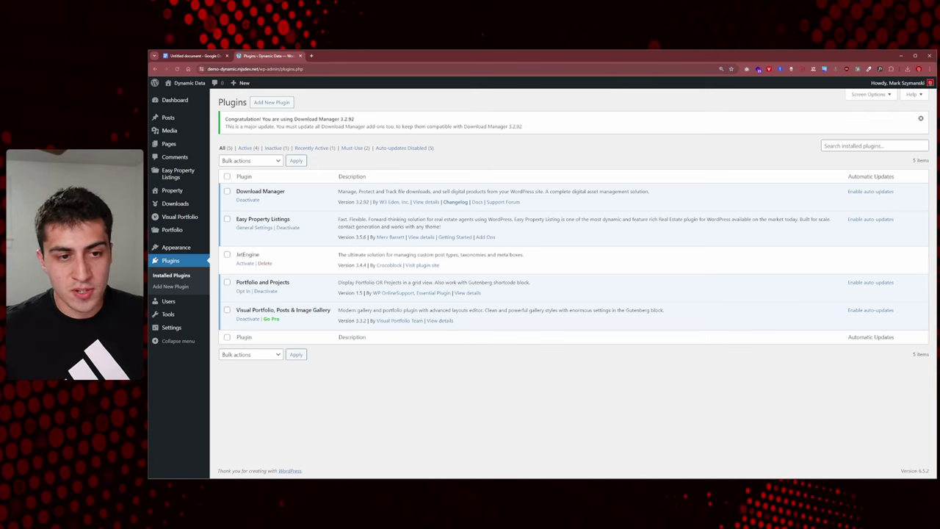
pyautogui.moveTo(185, 216)
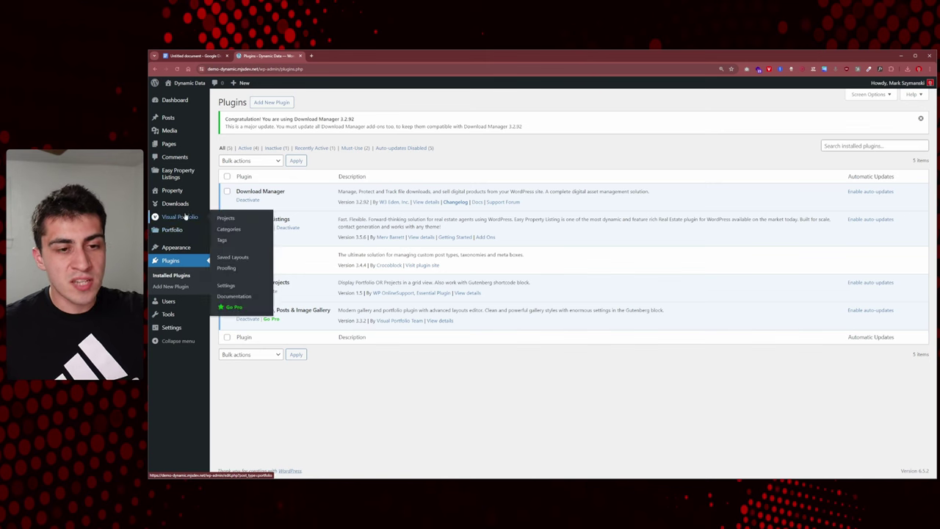
pyautogui.moveTo(193, 237)
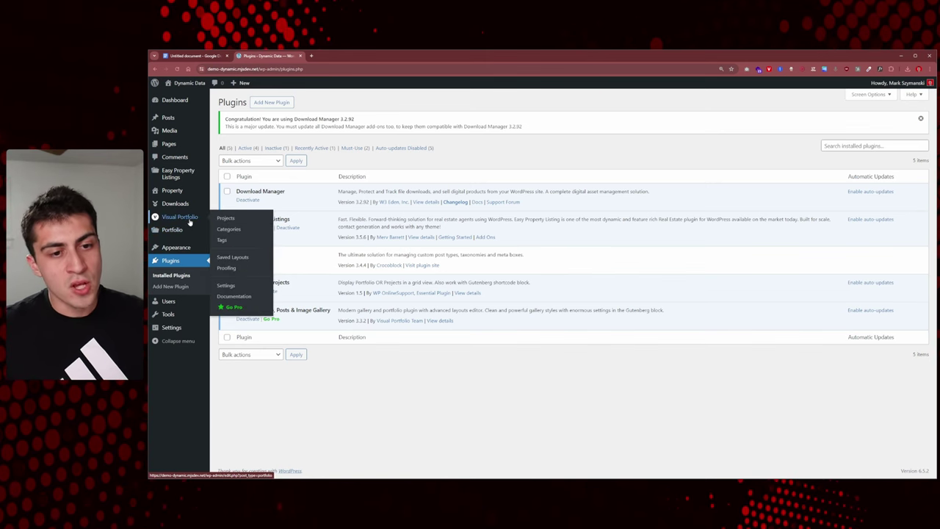
# Open the Visual Portfolio projects list and compare it with the regular Posts list opened in a separate browser tab
pyautogui.click(190, 220)
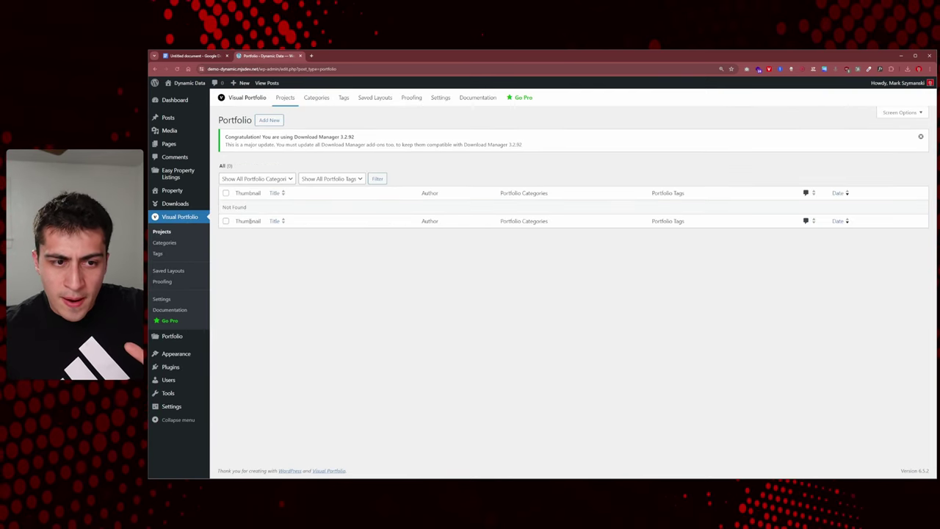
pyautogui.middleClick(177, 125)
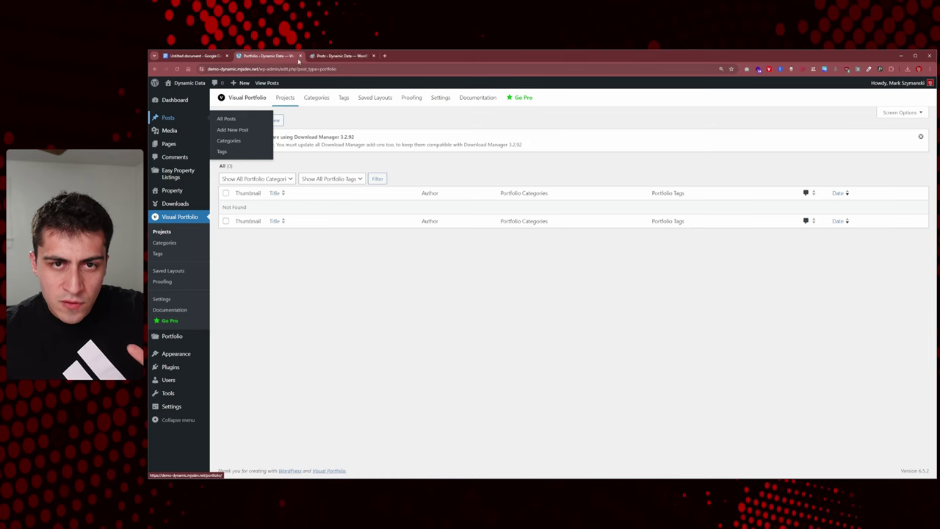
pyautogui.click(327, 56)
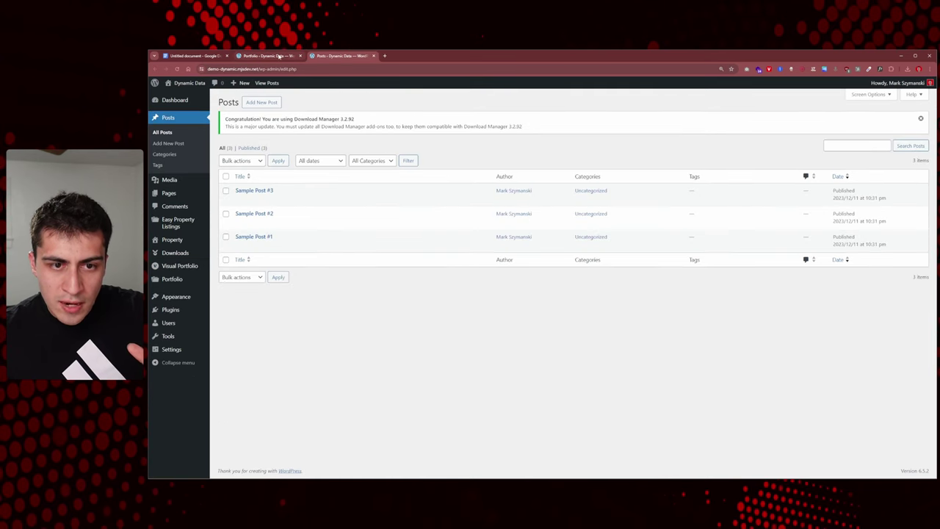
pyautogui.click(268, 56)
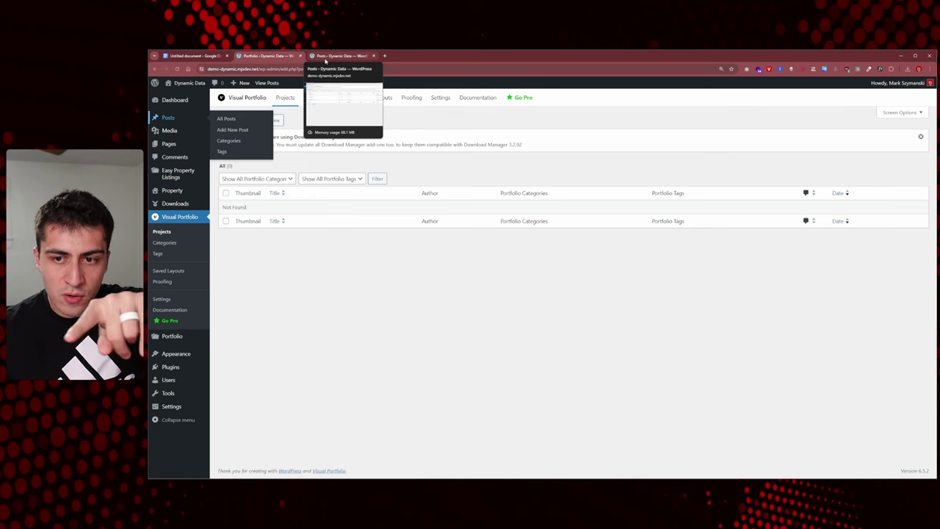
pyautogui.click(326, 59)
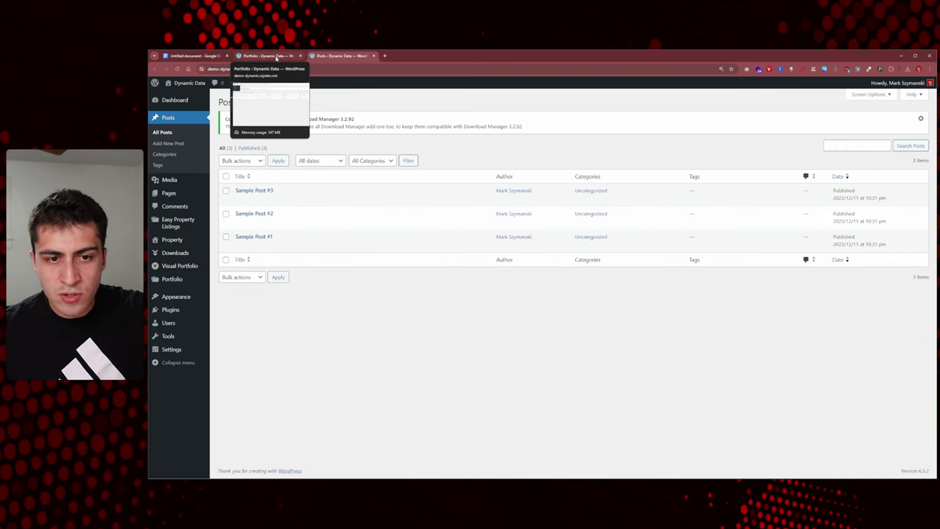
pyautogui.click(276, 56)
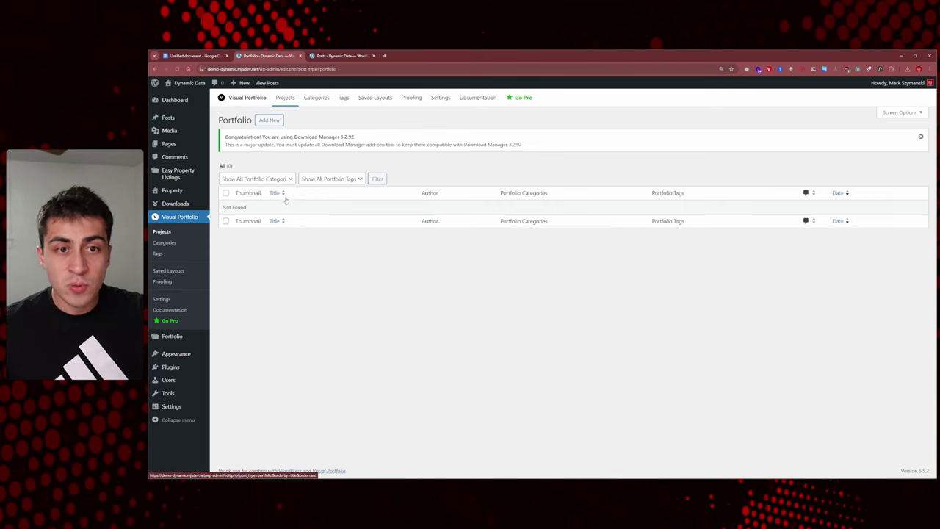
# Start a new Visual Portfolio project, inspect its settings and post format options, keeping Standard, and return to the projects list
pyautogui.click(270, 120)
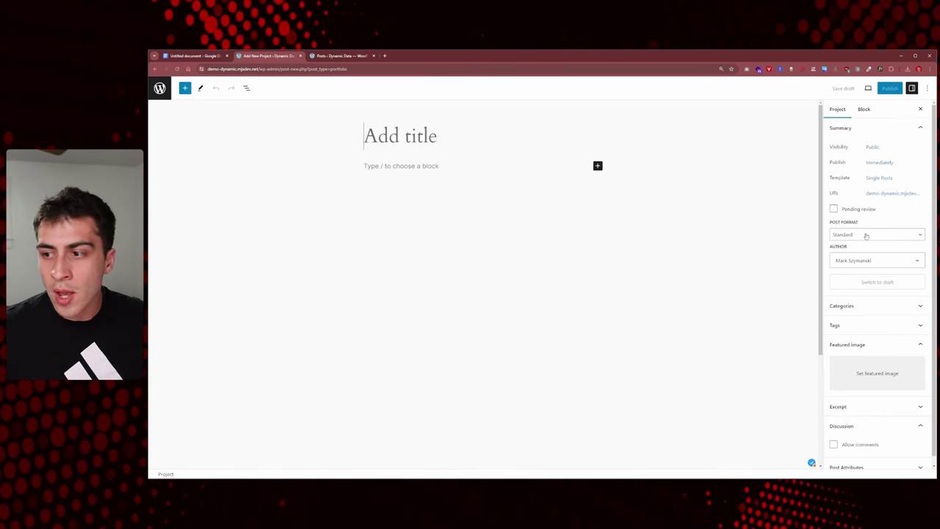
pyautogui.scroll(-1, 896, 278)
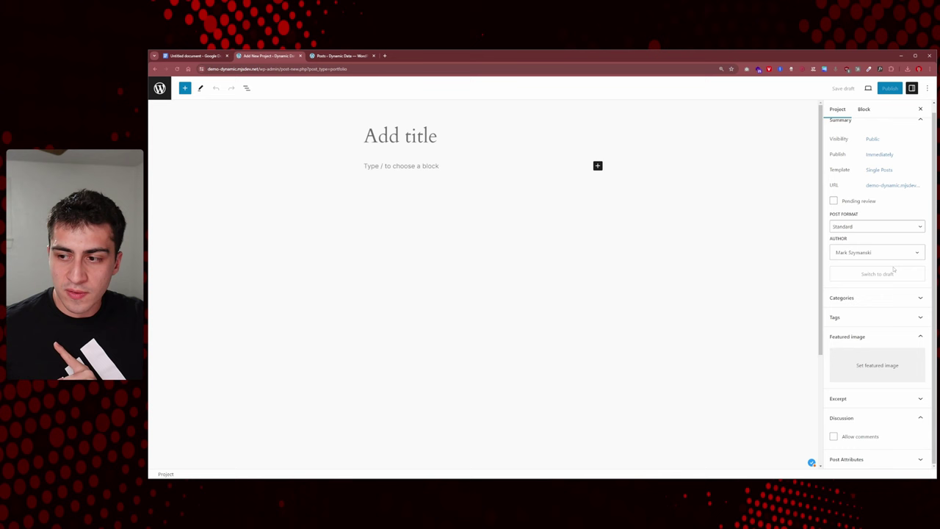
pyautogui.click(873, 226)
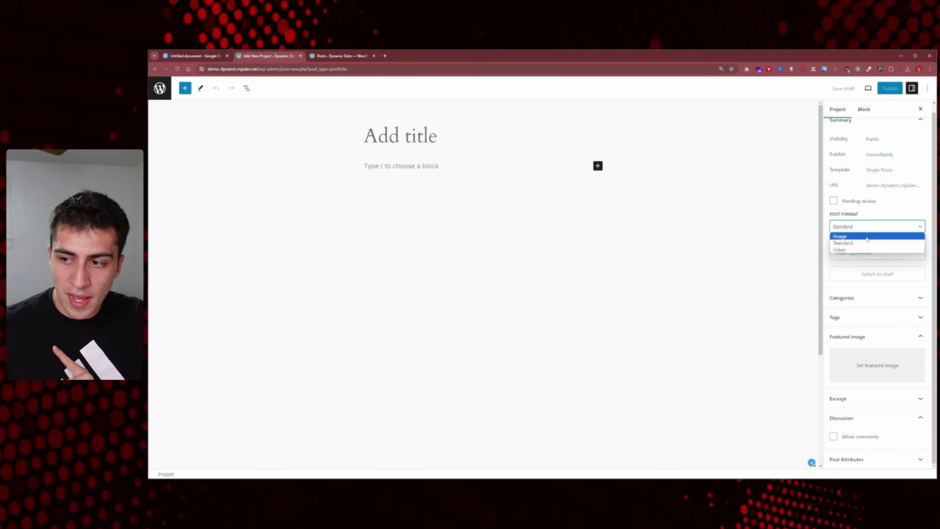
pyautogui.click(859, 242)
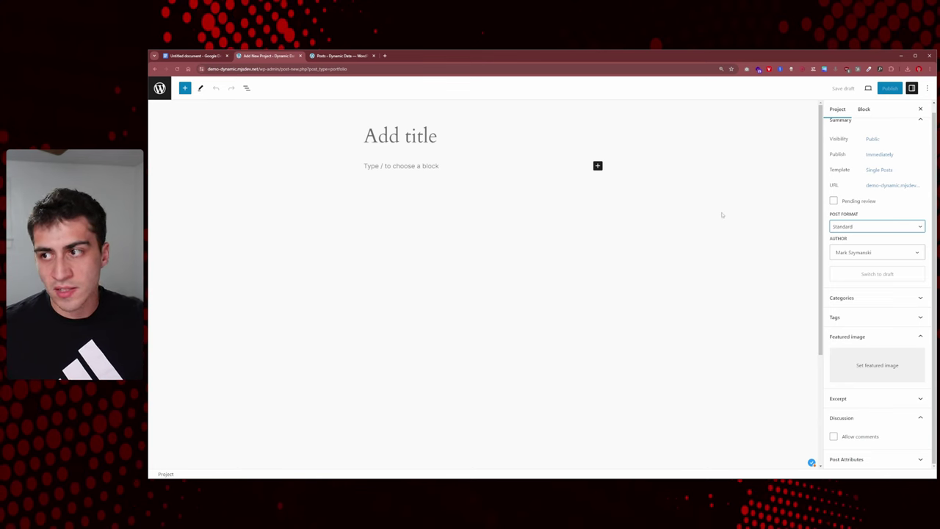
pyautogui.hotkey('alt', 'Left')
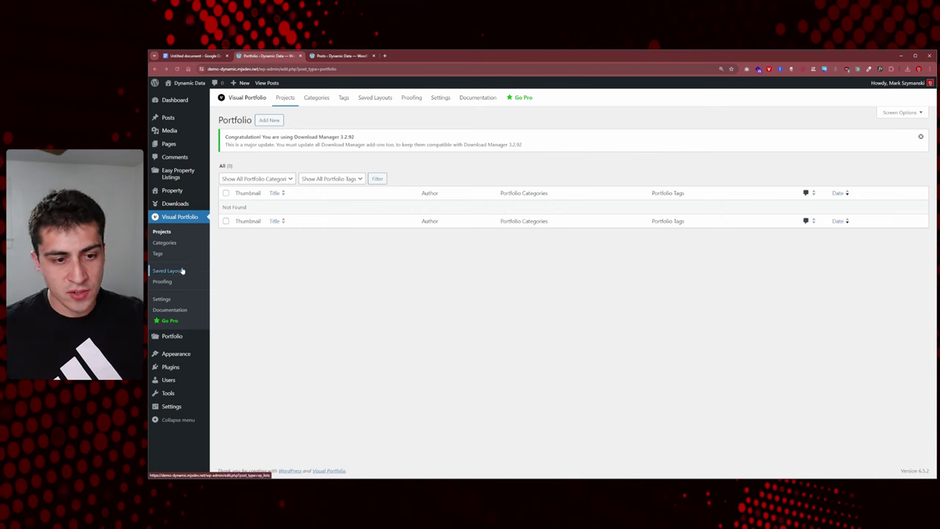
# Open the other plugin's Portfolios & Projects list and start a new portfolio to look over its editing form
pyautogui.moveTo(194, 207)
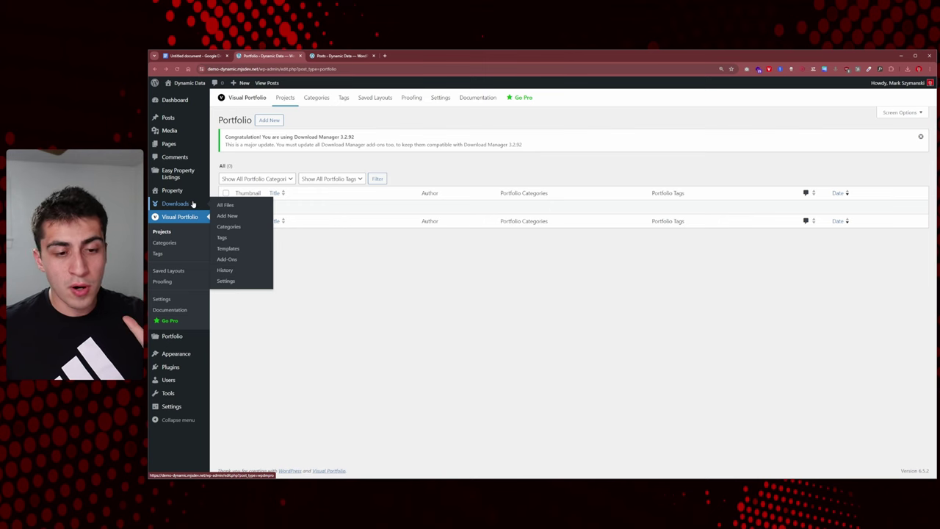
pyautogui.moveTo(189, 335)
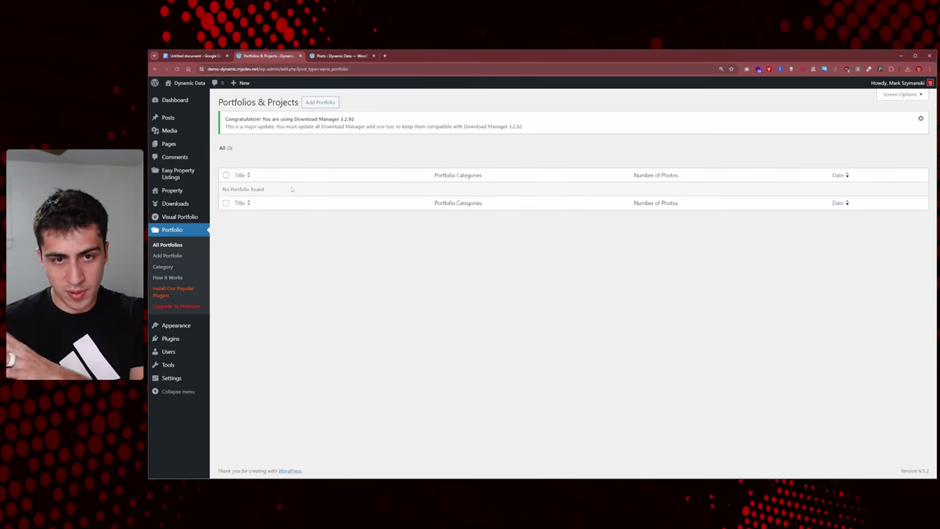
pyautogui.click(320, 103)
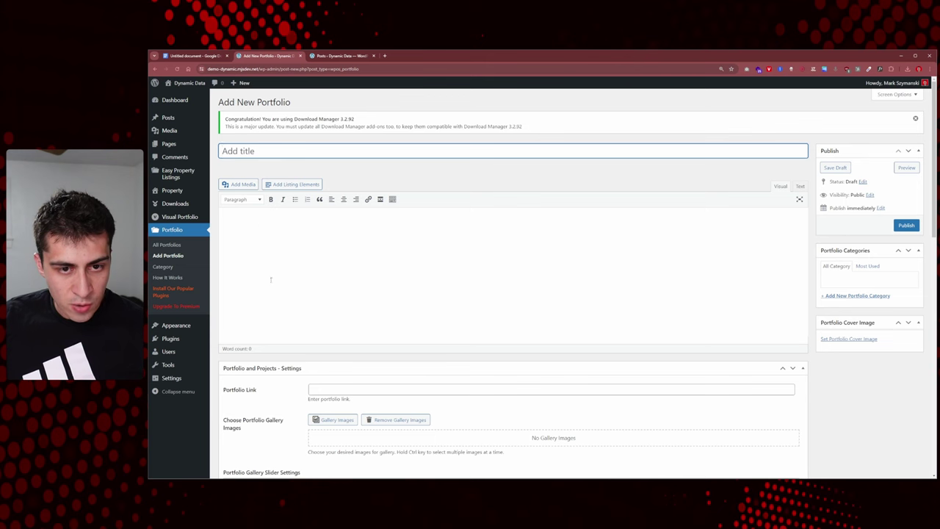
pyautogui.scroll(-1, 304, 284)
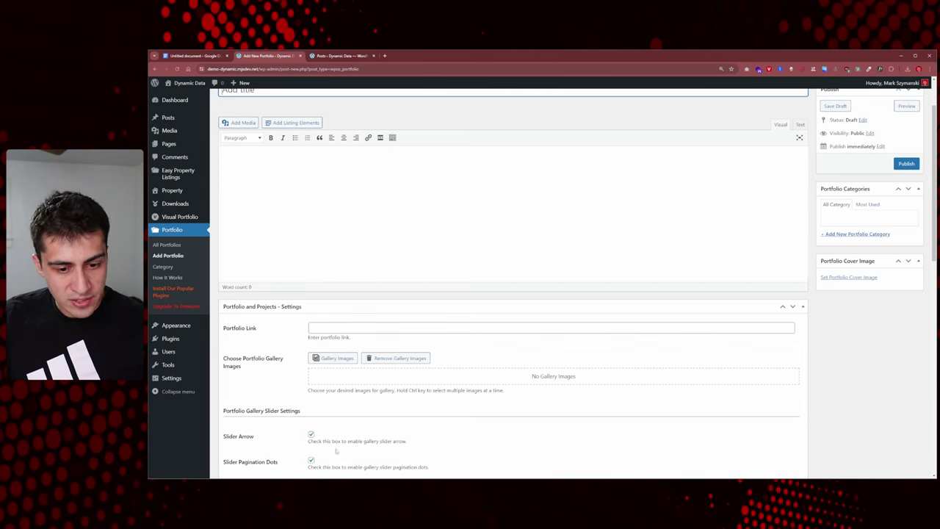
pyautogui.scroll(2, 876, 362)
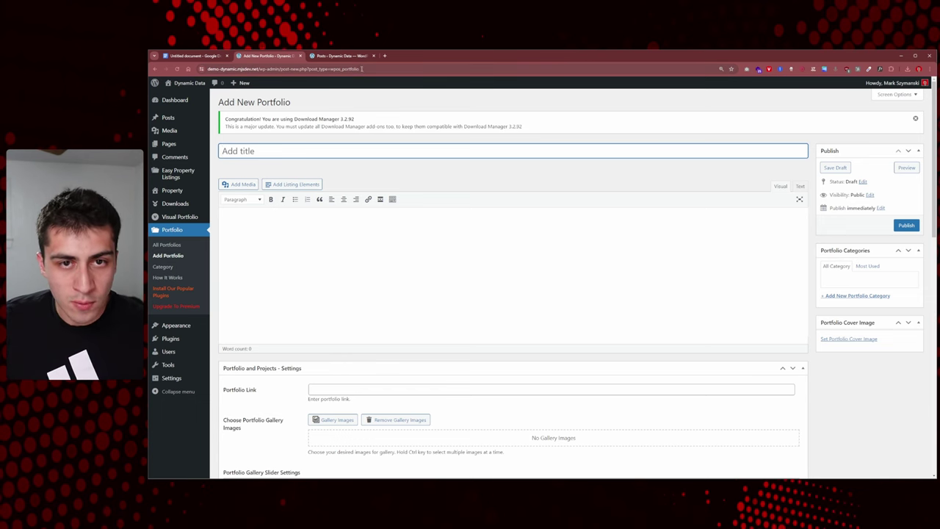
# Highlight the post_type=wpos_portfolio parameter in the page address and the Add New Portfolio heading, and place the cursor in the title
pyautogui.moveTo(359, 69); pyautogui.dragTo(311, 69)
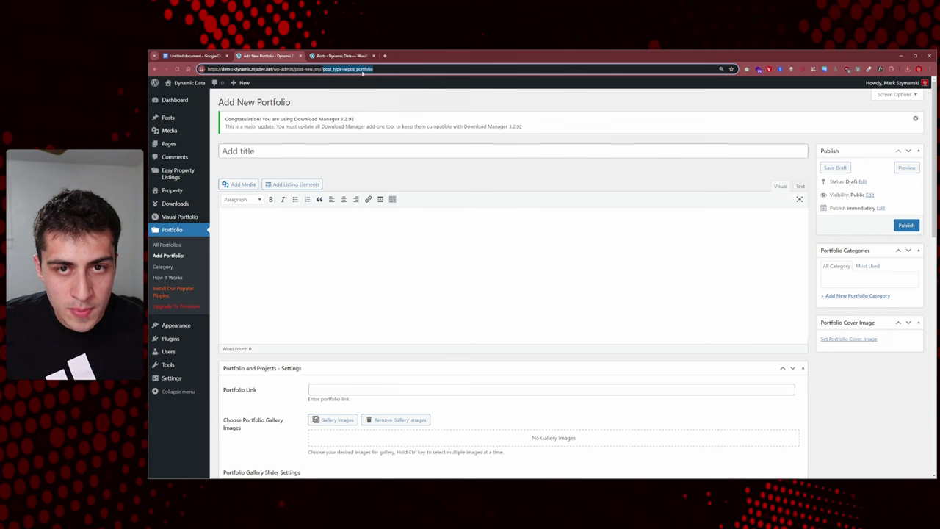
pyautogui.click(381, 100)
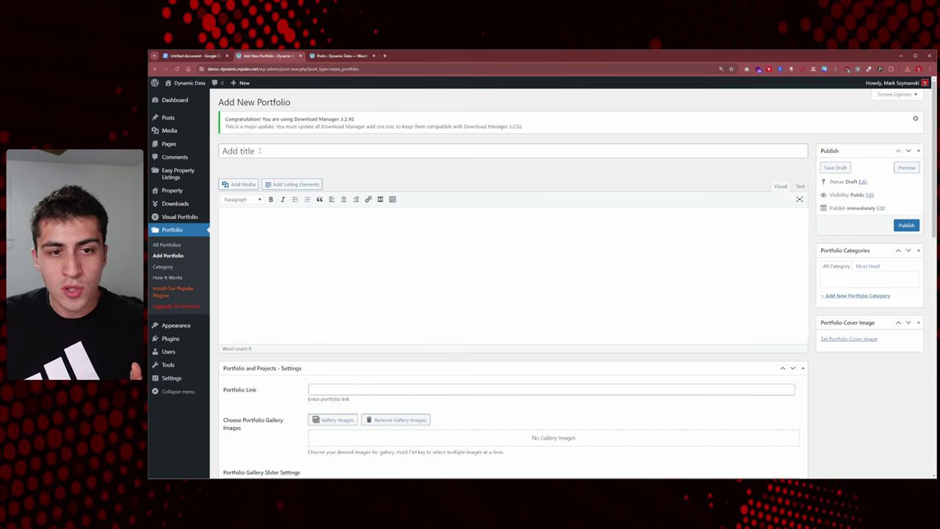
pyautogui.moveTo(291, 102); pyautogui.dragTo(218, 102)
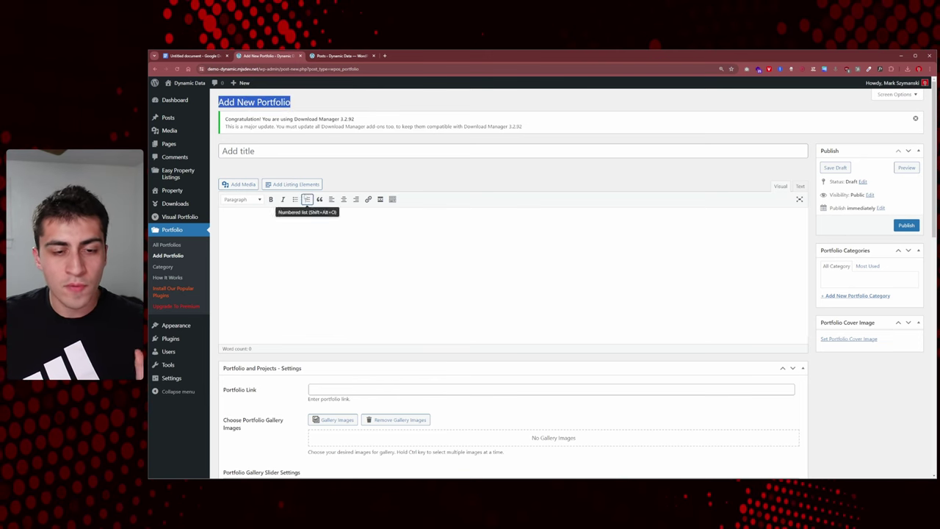
pyautogui.click(267, 153)
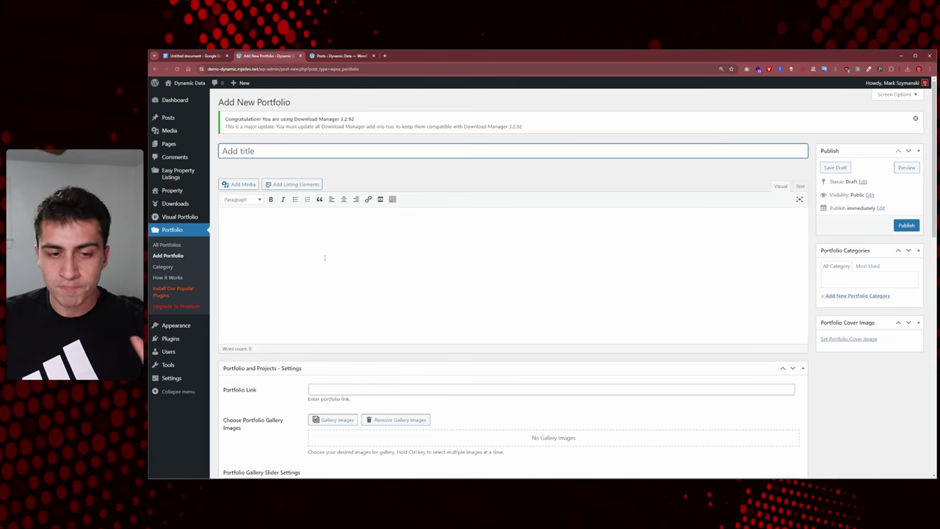
pyautogui.moveTo(197, 179)
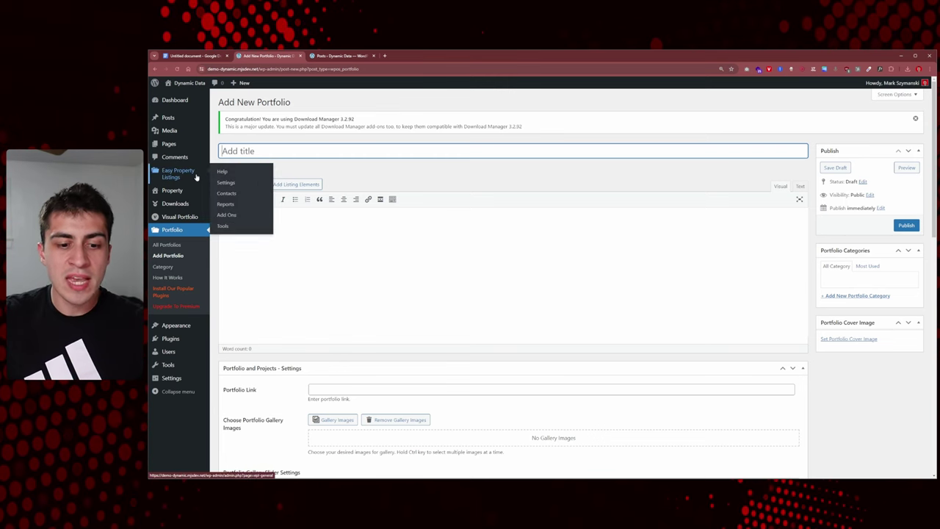
# Examine the new portfolio's gallery, slider, custom field and premium settings through the whole editing form
pyautogui.scroll(-3, 362, 169)
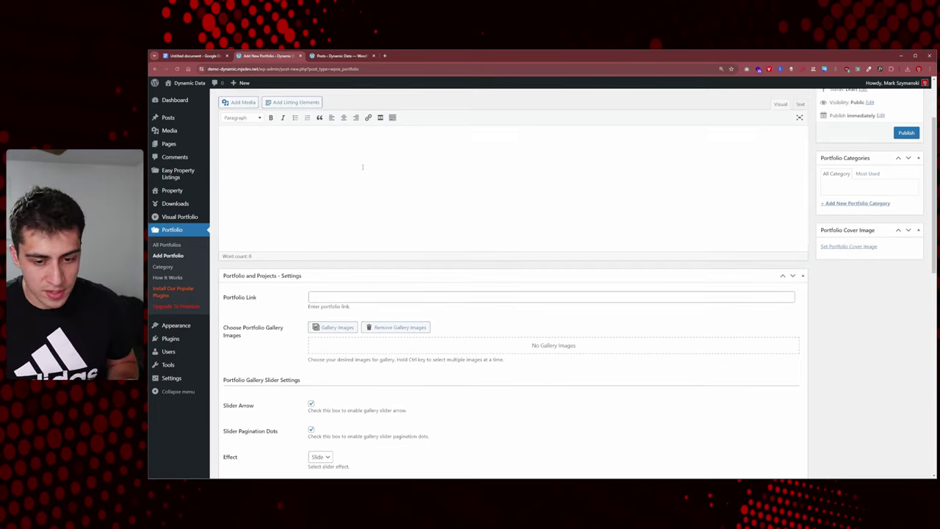
pyautogui.scroll(-5, 362, 169)
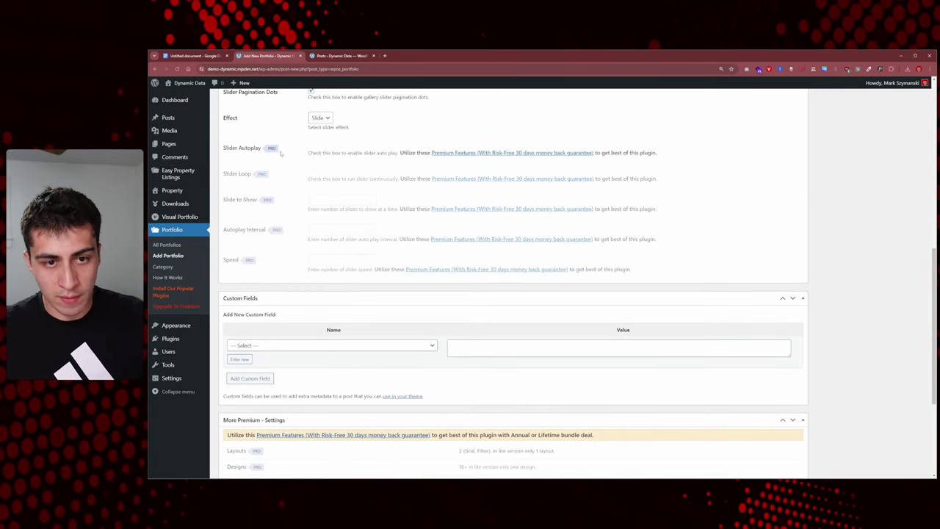
pyautogui.scroll(-1, 294, 242)
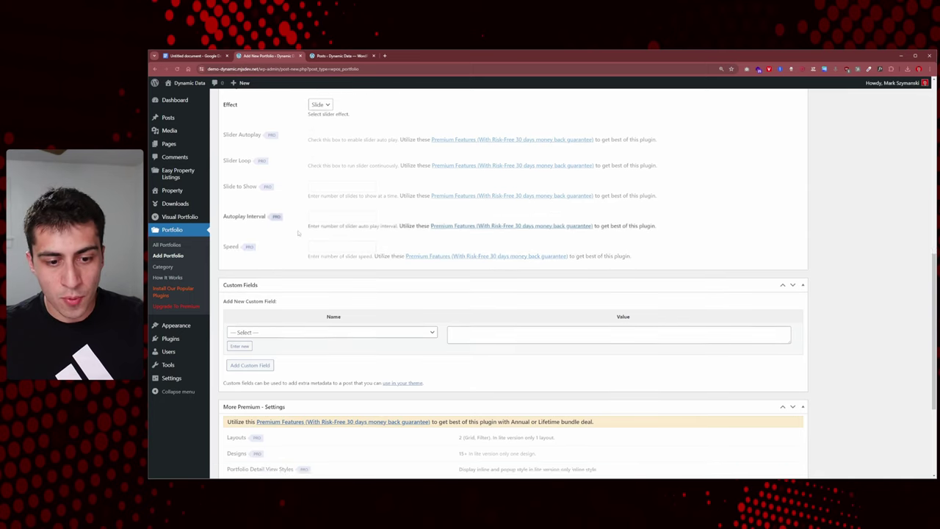
pyautogui.scroll(-3, 296, 330)
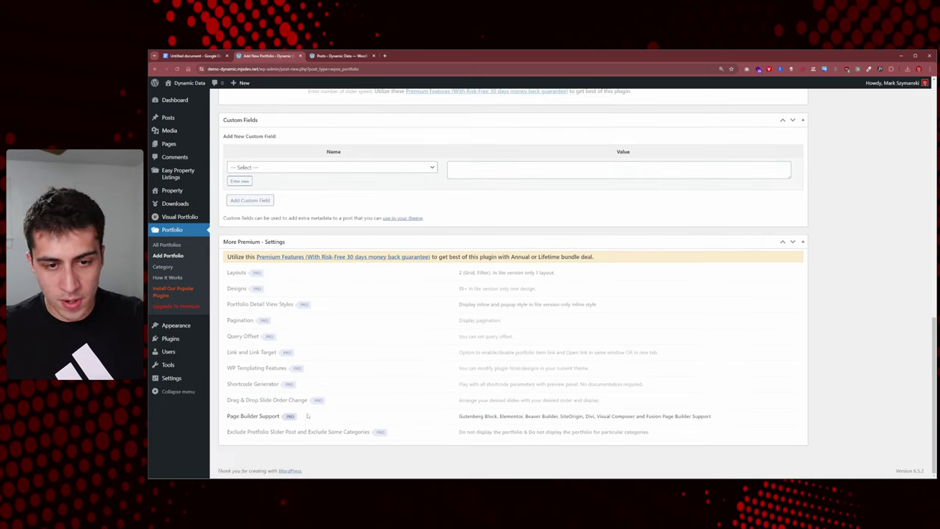
pyautogui.scroll(2, 301, 361)
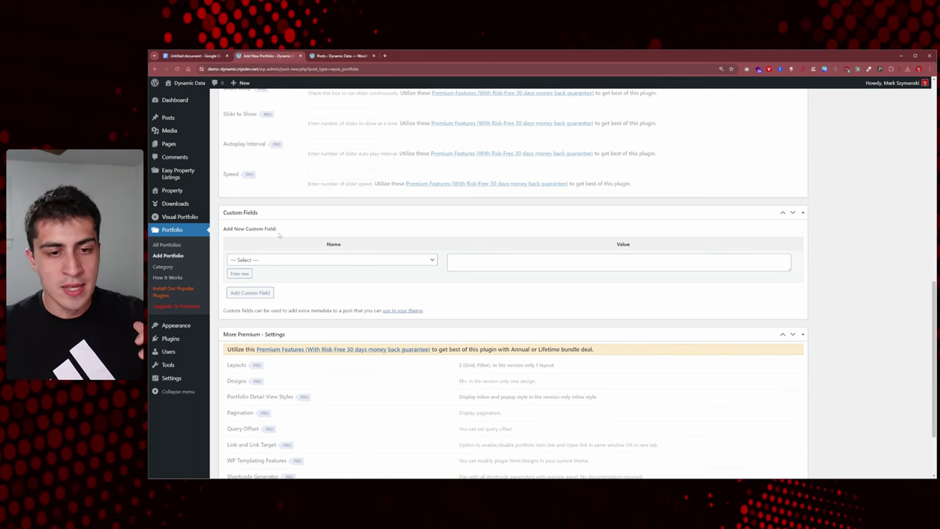
pyautogui.scroll(3, 304, 225)
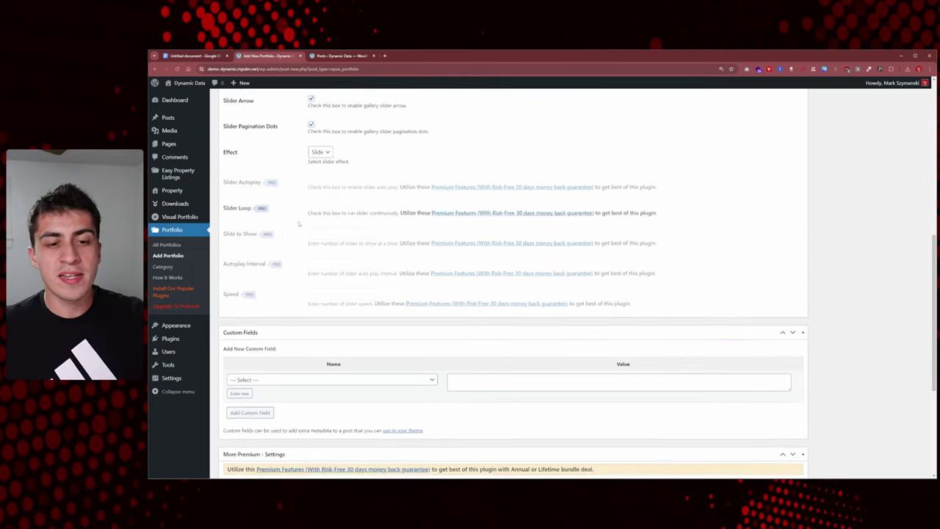
pyautogui.scroll(1, 300, 221)
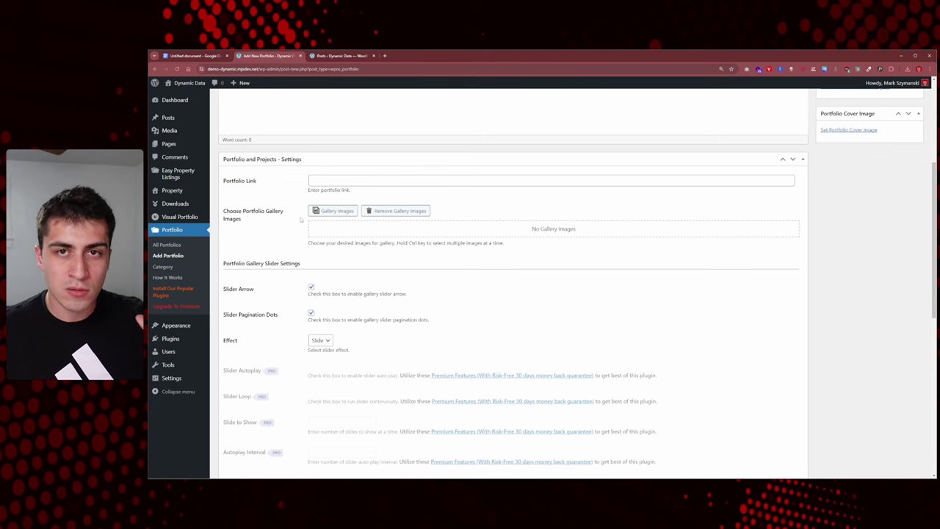
# Open the Easy Property Listings page, go to the Property listings and start a new listing
pyautogui.click(199, 181)
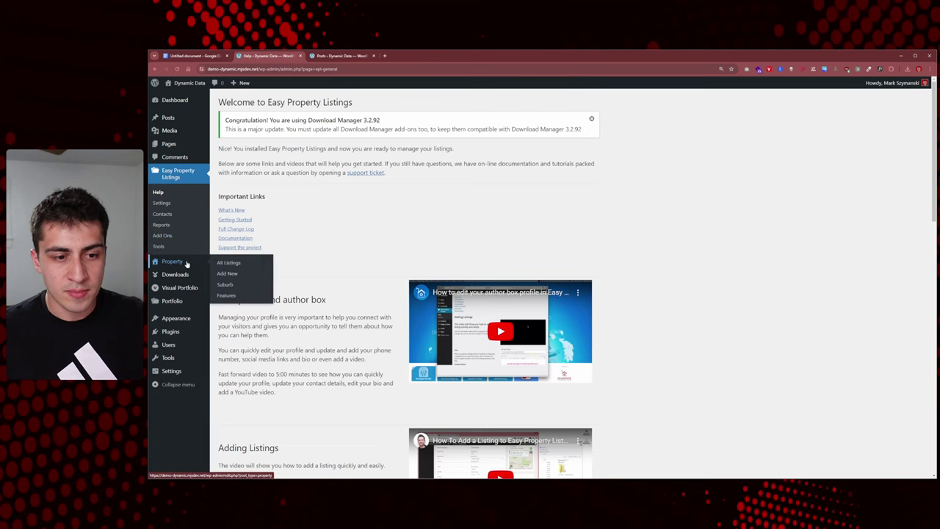
pyautogui.click(186, 263)
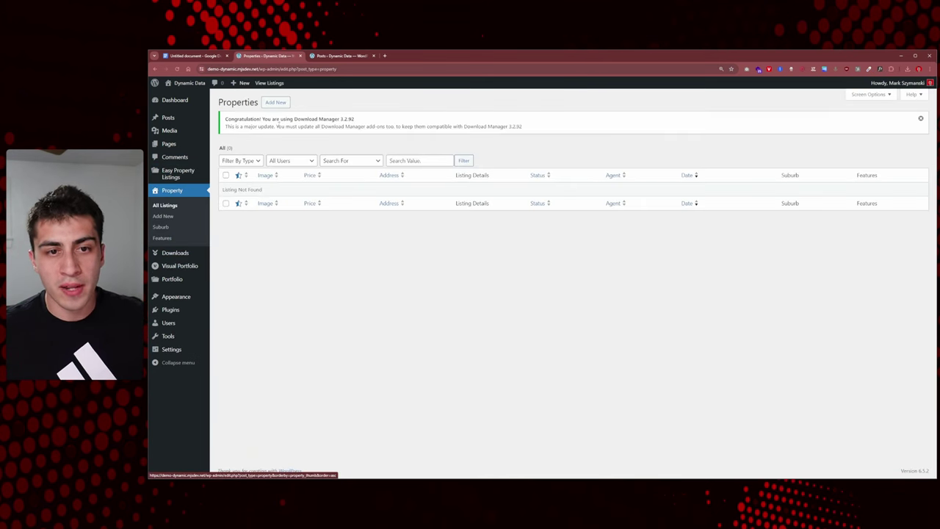
pyautogui.click(276, 105)
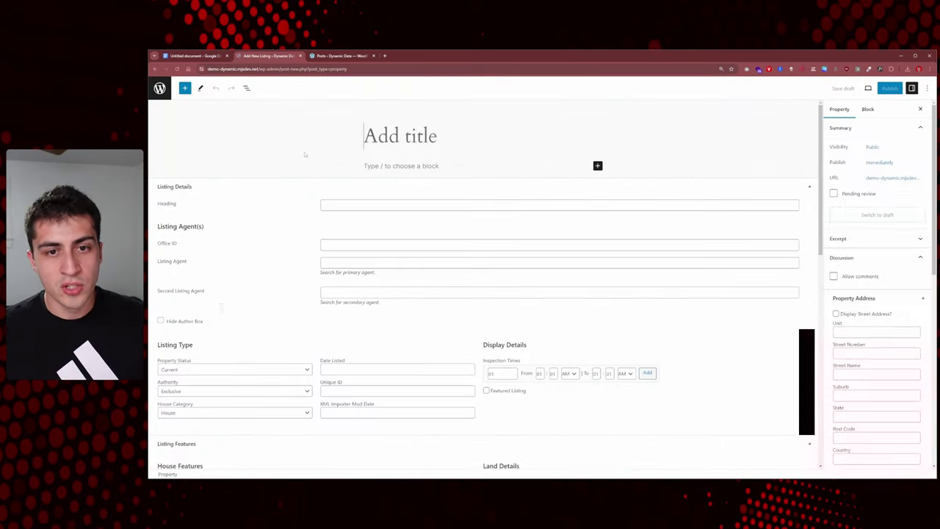
# Examine the new listing's Listing Details section, placing the cursor in the Heading, Office ID and Listing Agent fields
pyautogui.scroll(-2, 398, 140)
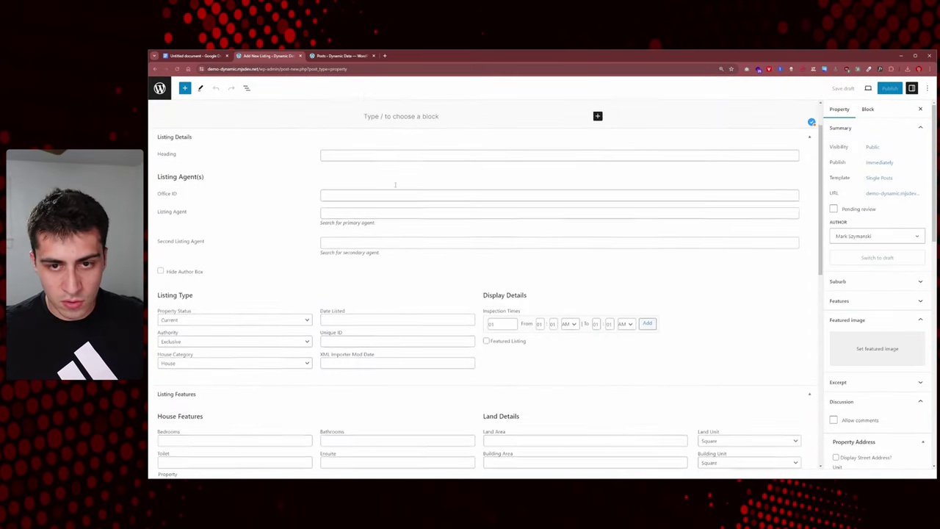
pyautogui.scroll(2, 395, 125)
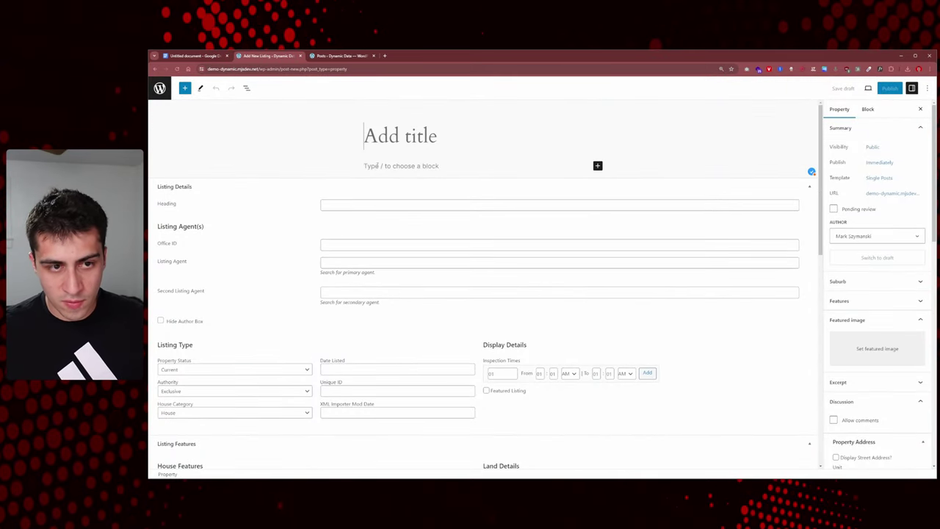
pyautogui.click(360, 207)
pyautogui.scroll(-1, 359, 207)
pyautogui.click(355, 214)
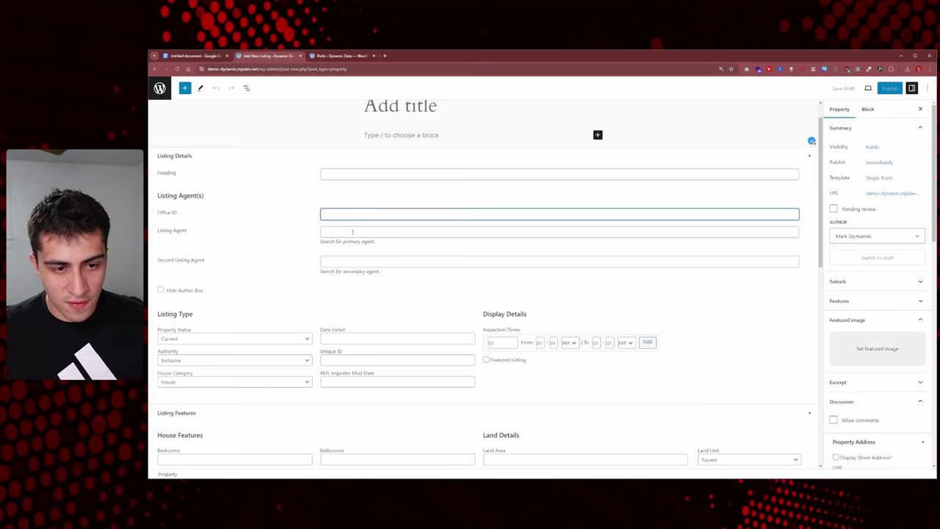
pyautogui.click(354, 234)
# Examine the remaining listing fields, from Listing Type and house features through Additional Features to Files and Links
pyautogui.scroll(-2, 353, 236)
pyautogui.scroll(-2, 352, 239)
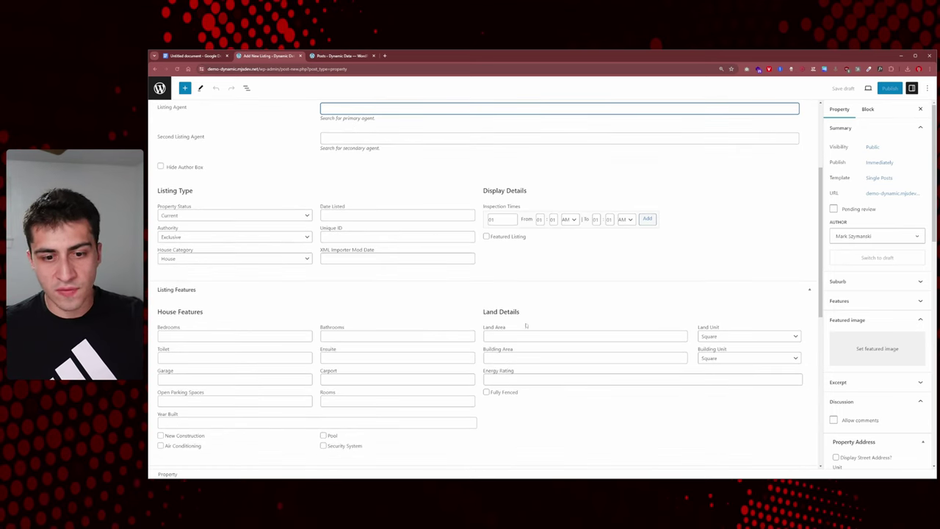
pyautogui.scroll(-3, 525, 325)
pyautogui.scroll(-2, 450, 307)
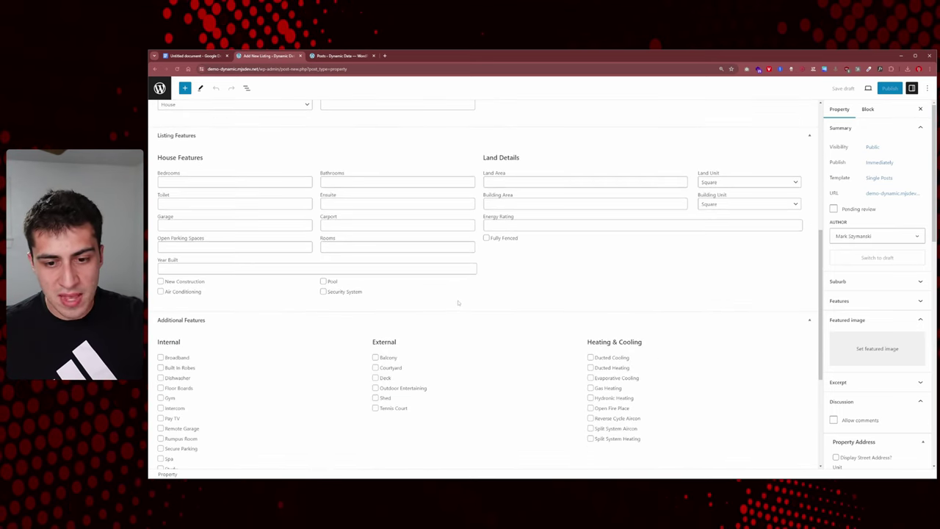
pyautogui.scroll(-5, 458, 301)
pyautogui.scroll(-1, 461, 299)
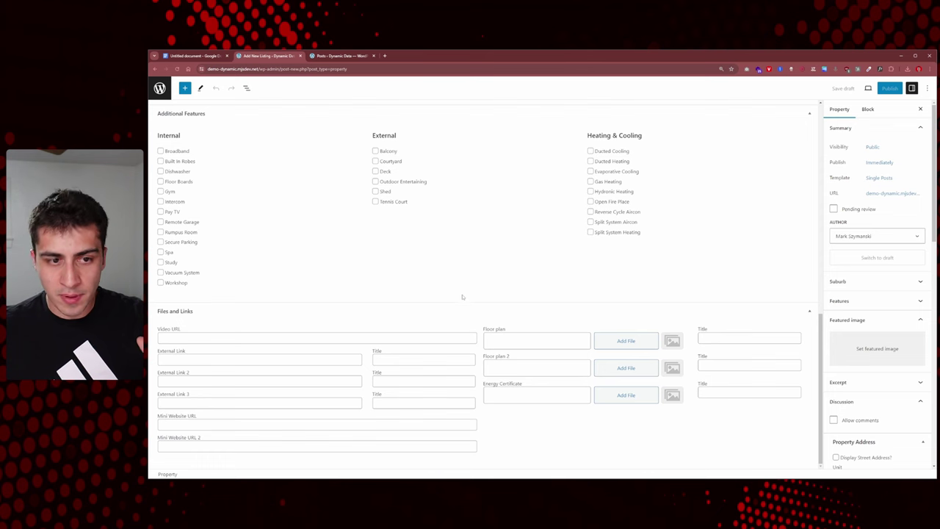
pyautogui.scroll(1, 460, 294)
pyautogui.scroll(3, 460, 293)
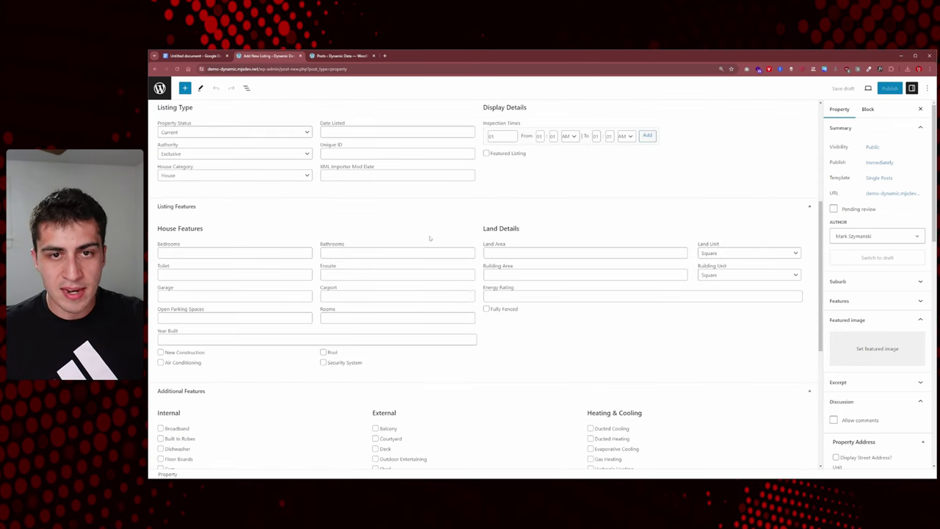
# Highlight the post_type=property parameter in the page address, and return to the Properties list
pyautogui.click(342, 68)
pyautogui.moveTo(345, 68); pyautogui.dragTo(309, 68)
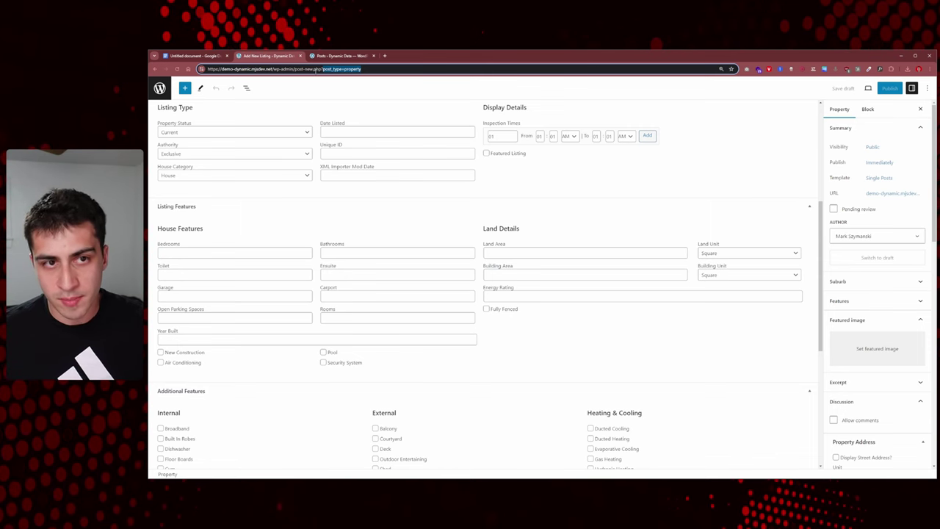
pyautogui.hotkey('alt', 'Left')
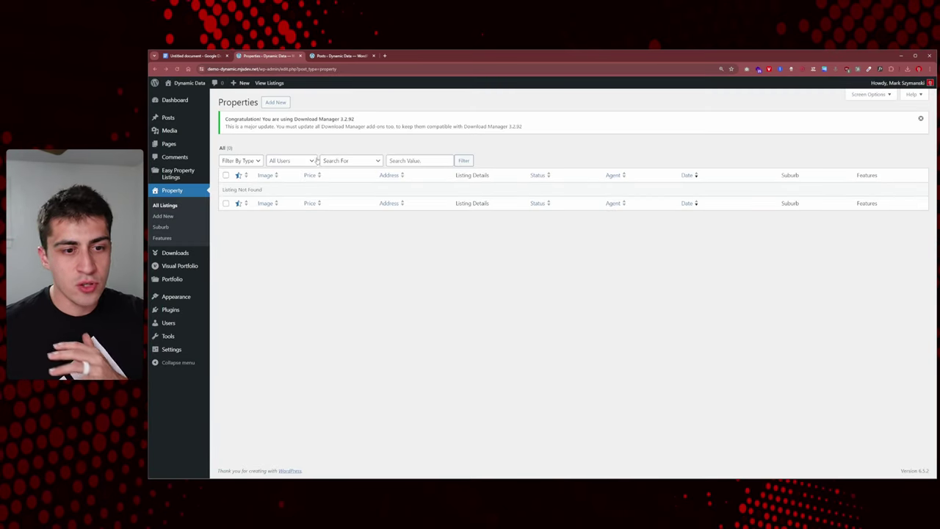
# Open the Downloads plugin's list of all files and start a new file
pyautogui.moveTo(183, 254)
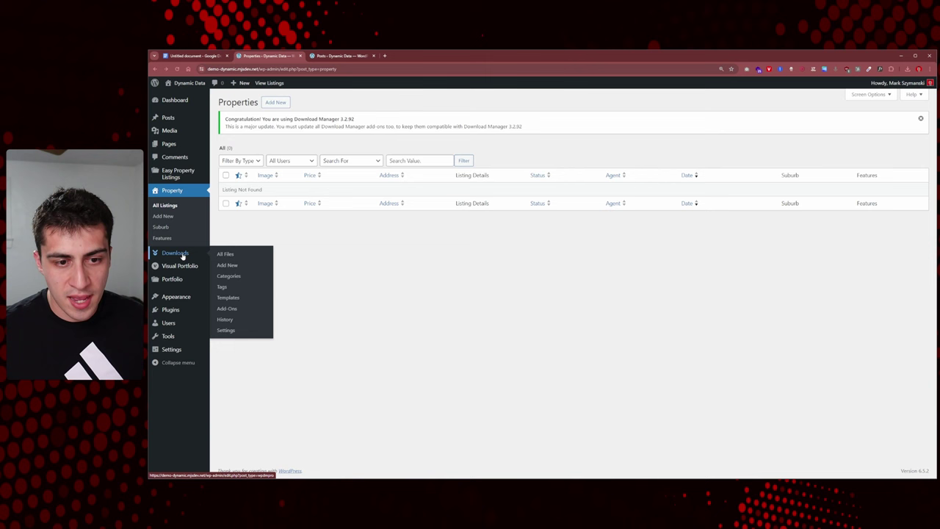
pyautogui.click(226, 255)
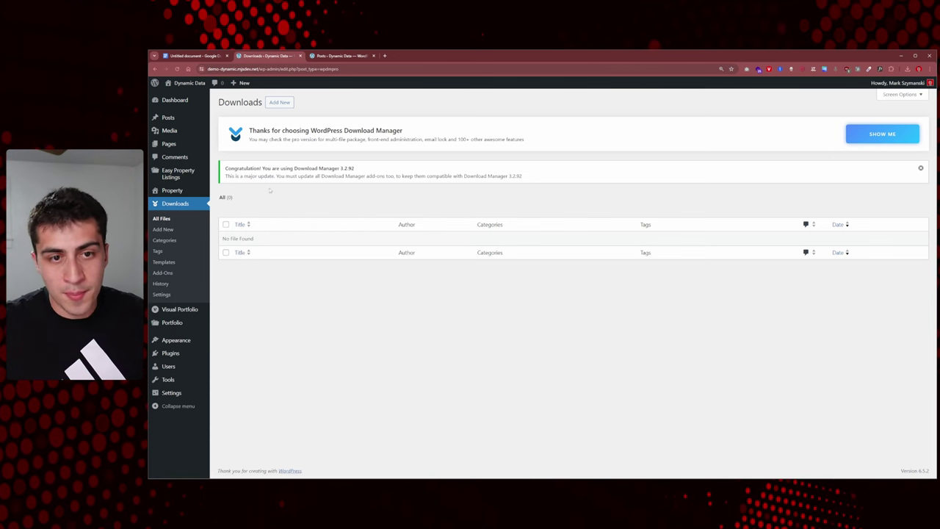
pyautogui.click(279, 103)
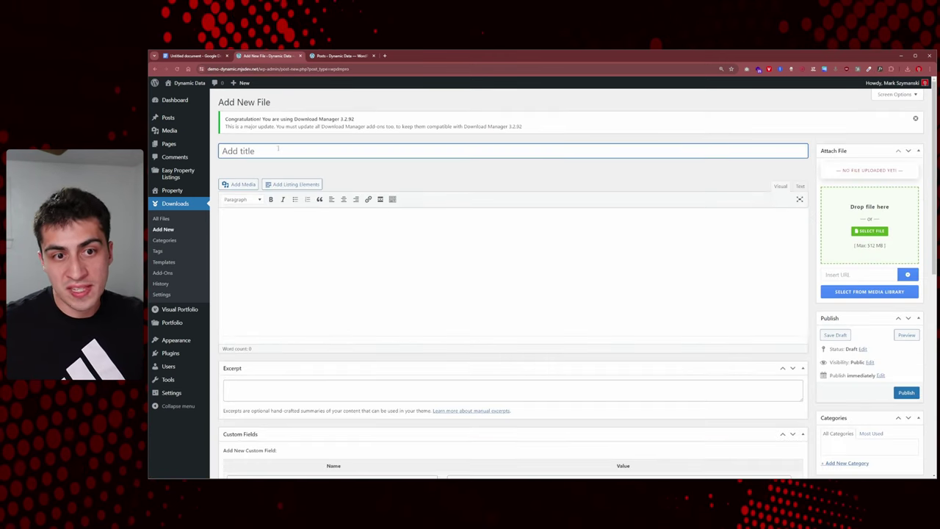
# Look over the new file's content, excerpt and custom field sections, and highlight post_type=wpdmpro in the page address
pyautogui.scroll(-3, 246, 175)
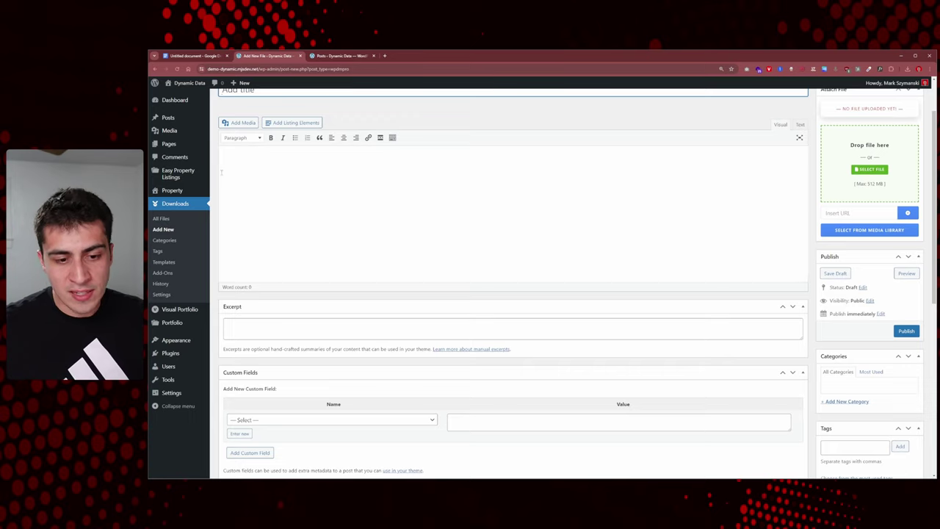
pyautogui.scroll(-1, 243, 178)
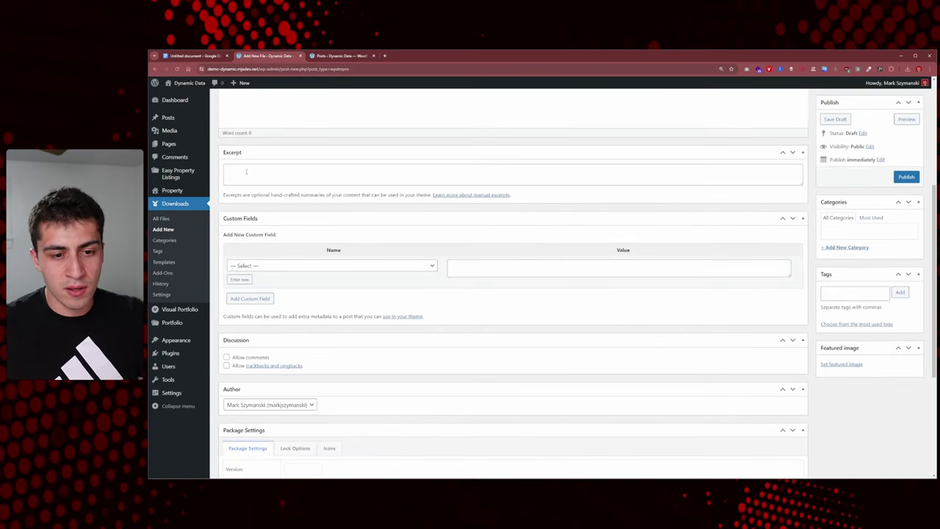
pyautogui.scroll(4, 273, 177)
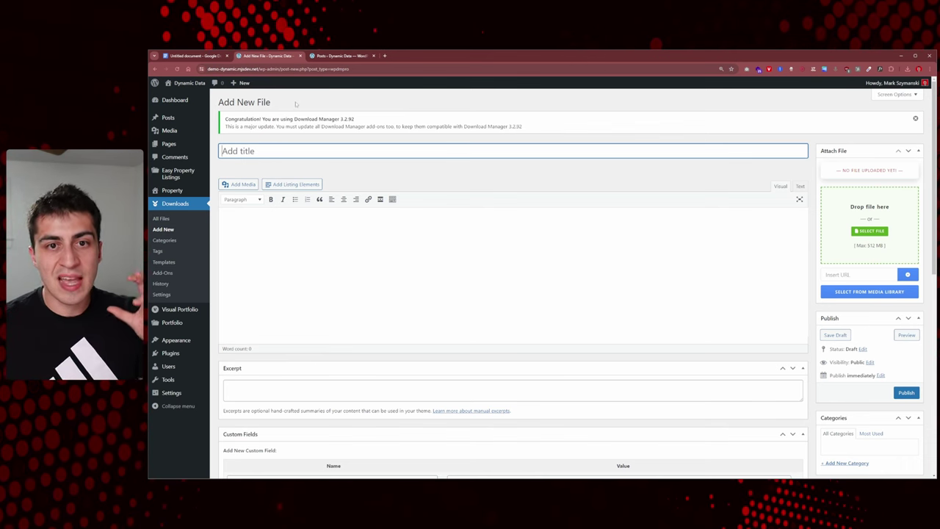
pyautogui.moveTo(351, 69); pyautogui.dragTo(311, 73)
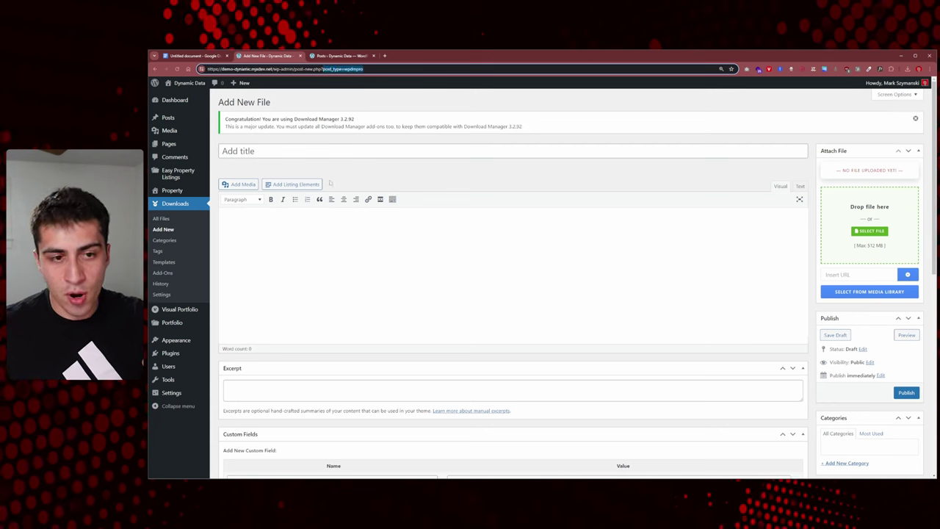
pyautogui.click(305, 211)
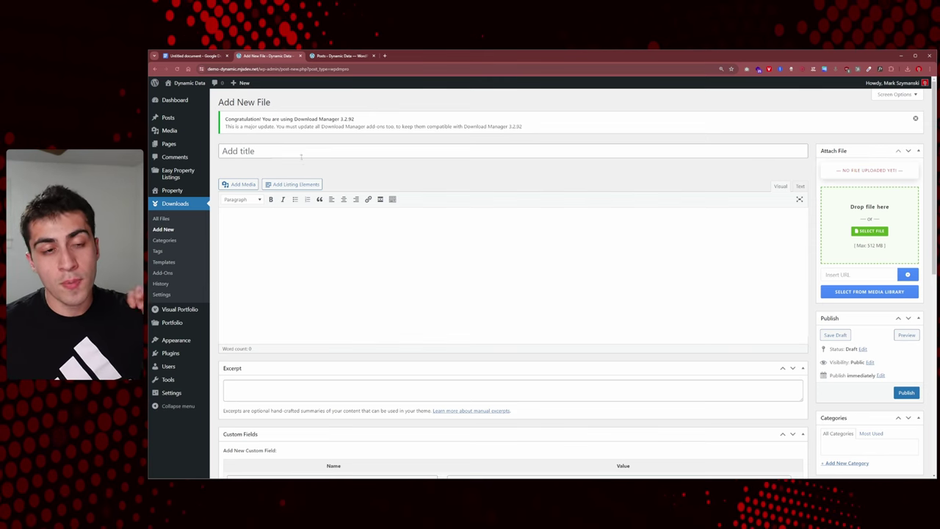
# Switch to the Google Docs checklist and mark the 3rd party Post Type item as done
pyautogui.click(213, 55)
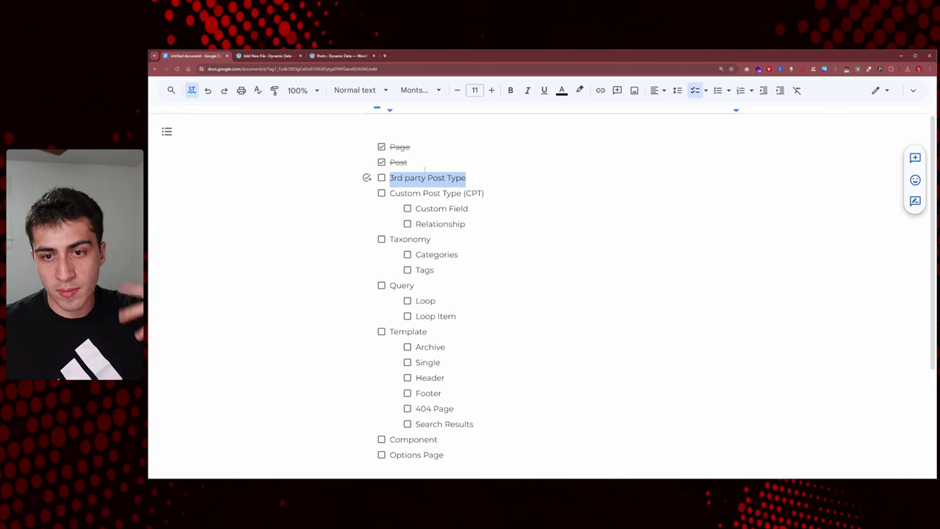
pyautogui.click(426, 178)
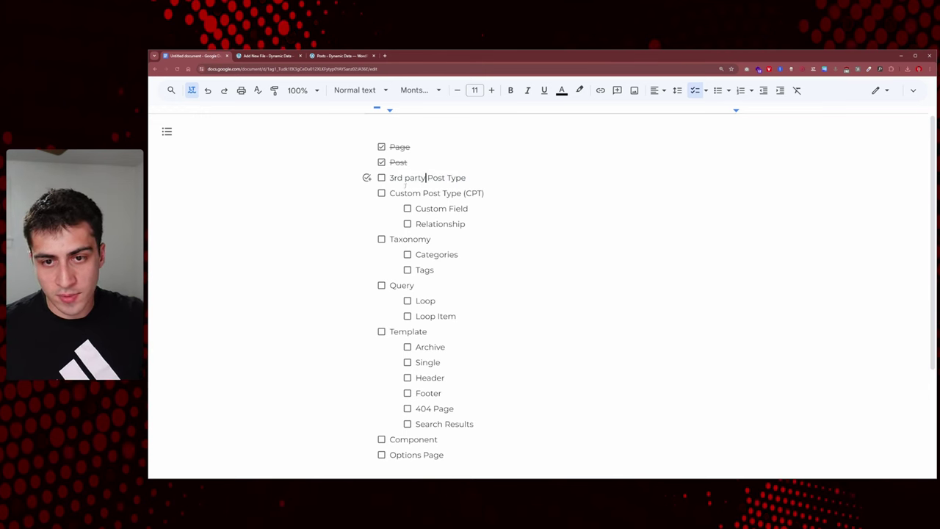
pyautogui.click(381, 178)
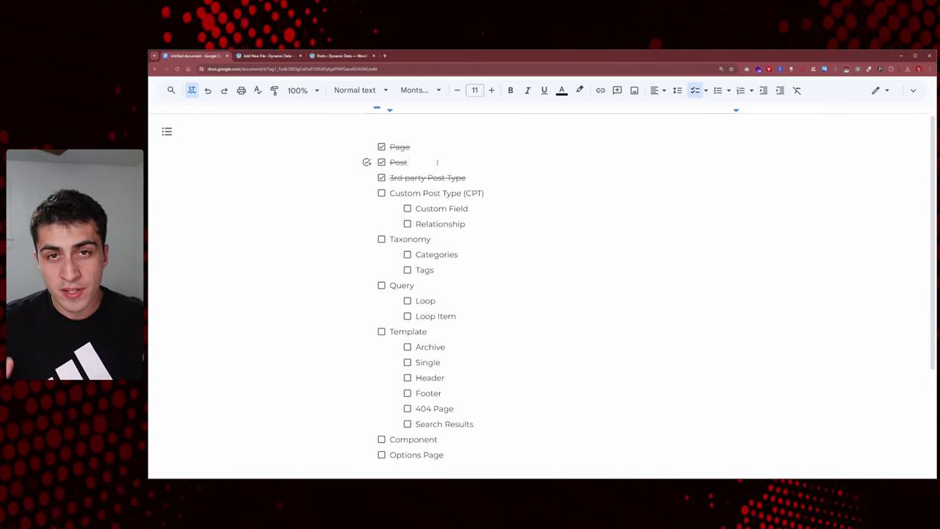